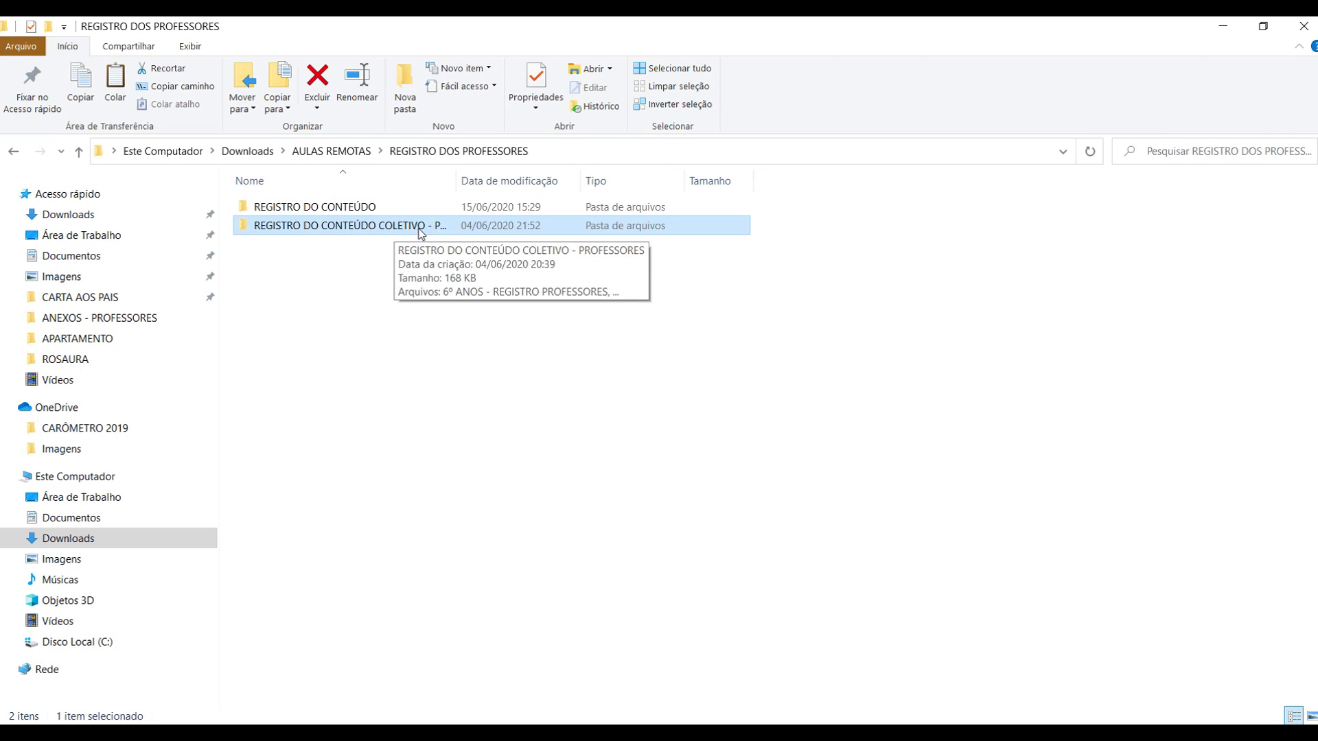
- Open the REGISTRO DO CONTEÚDO COLETIVO - PROFESSORES folder in File Explorer, switch to Chrome and go from Gmail to Meu Drive in Google Drive
{"action": "double_click", "coordinate": [307, 226]}
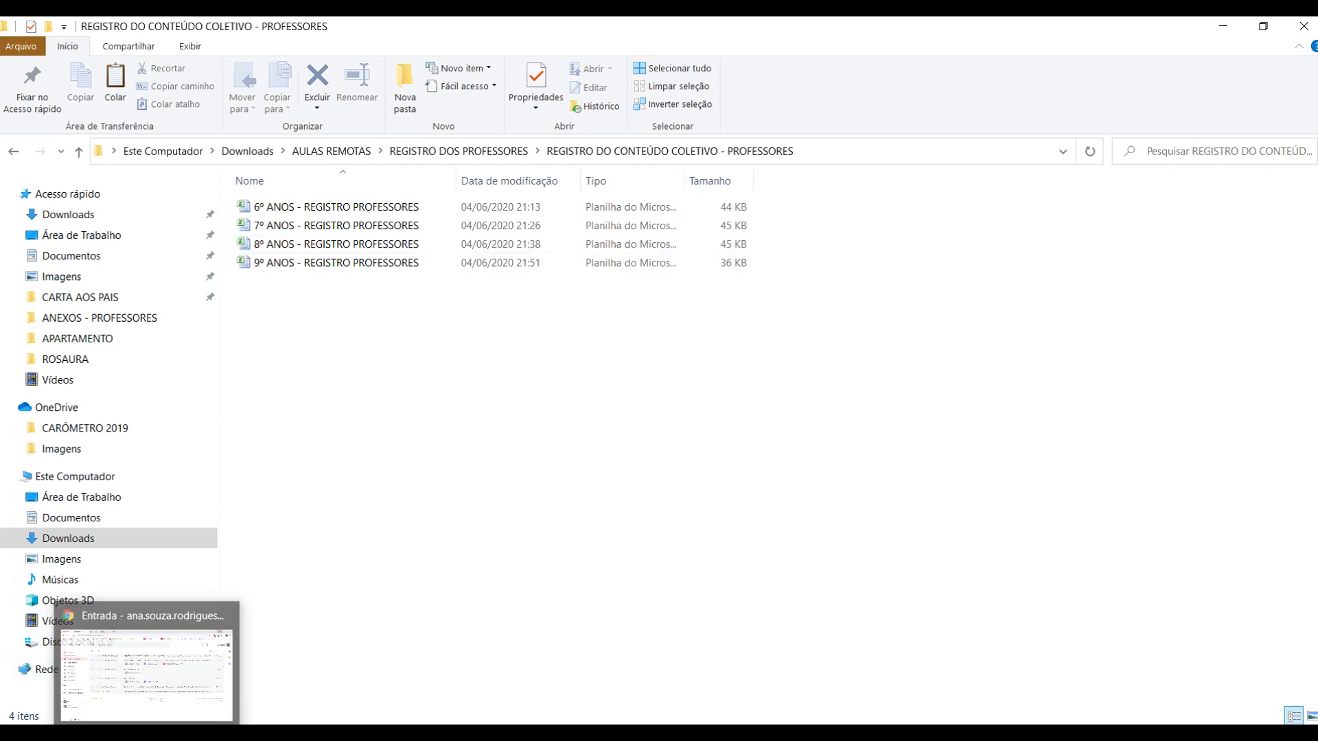
{"action": "left_click", "coordinate": [151, 693]}
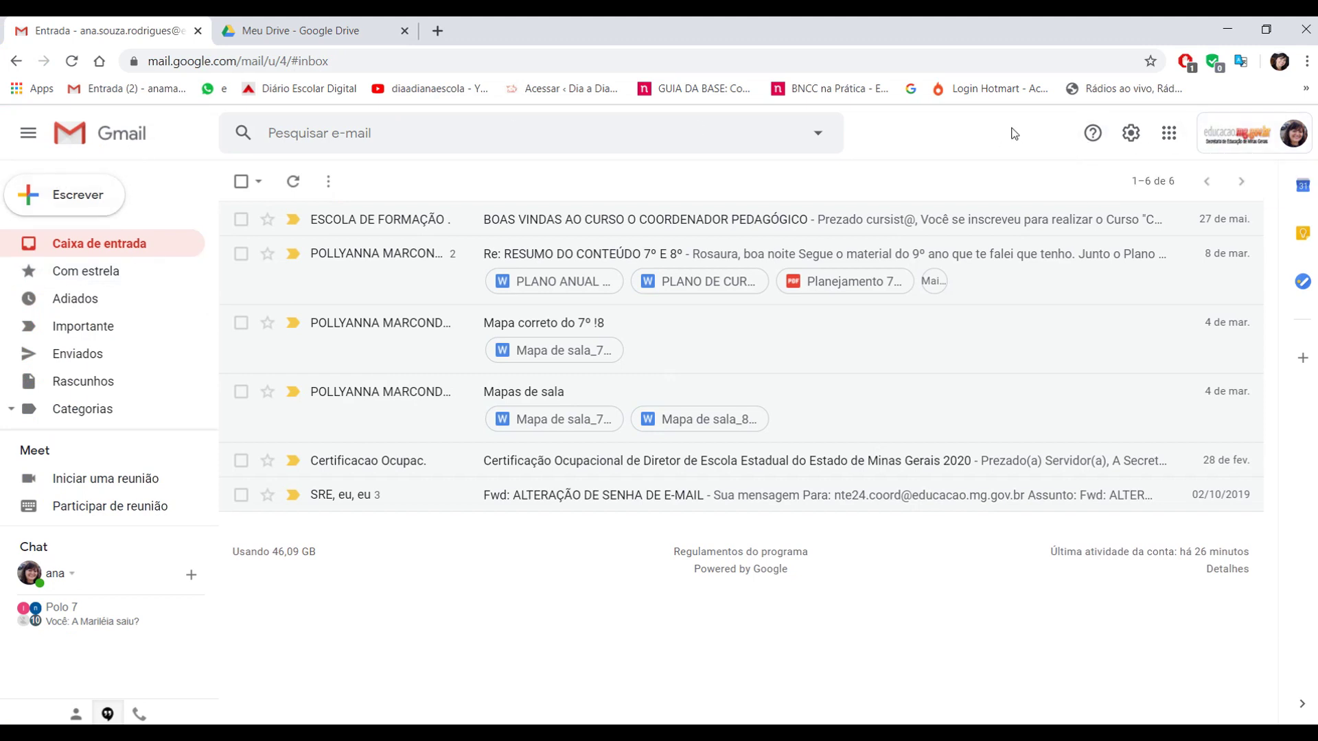
{"action": "left_click", "coordinate": [1167, 135]}
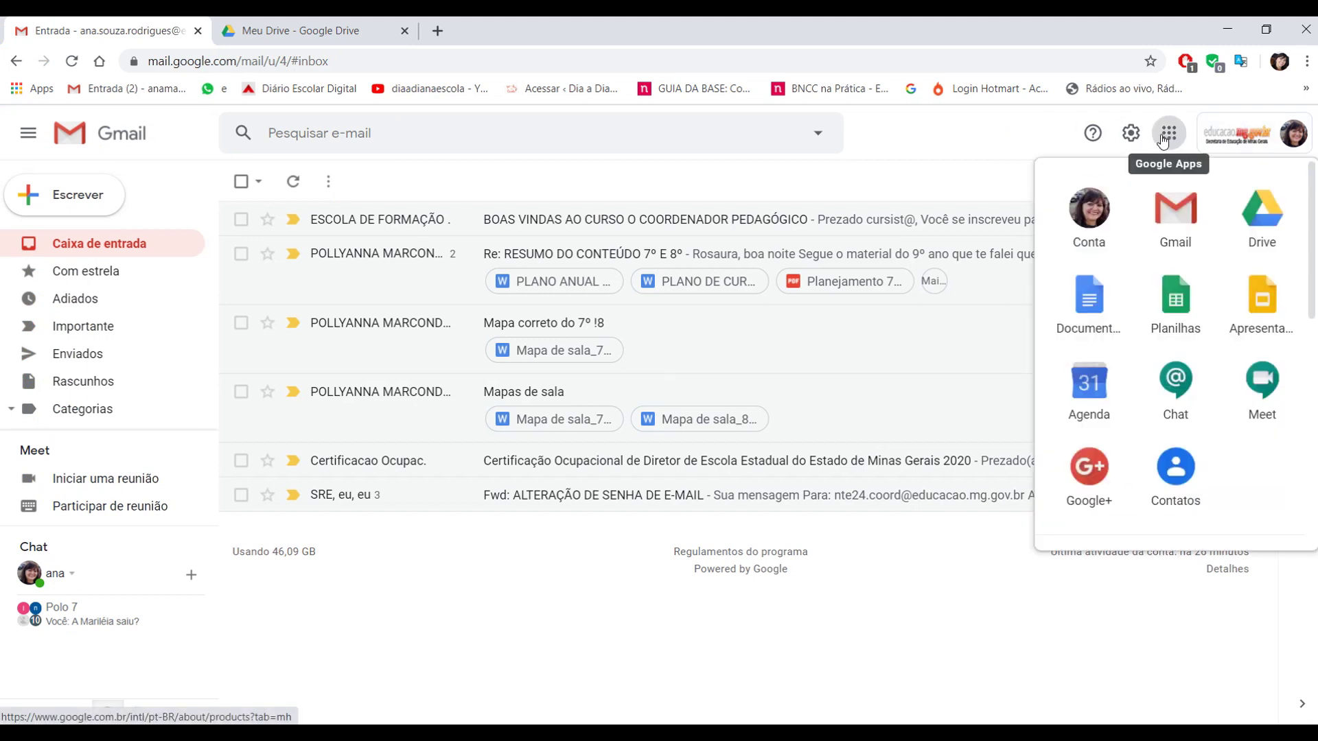
{"action": "left_click", "coordinate": [1265, 227]}
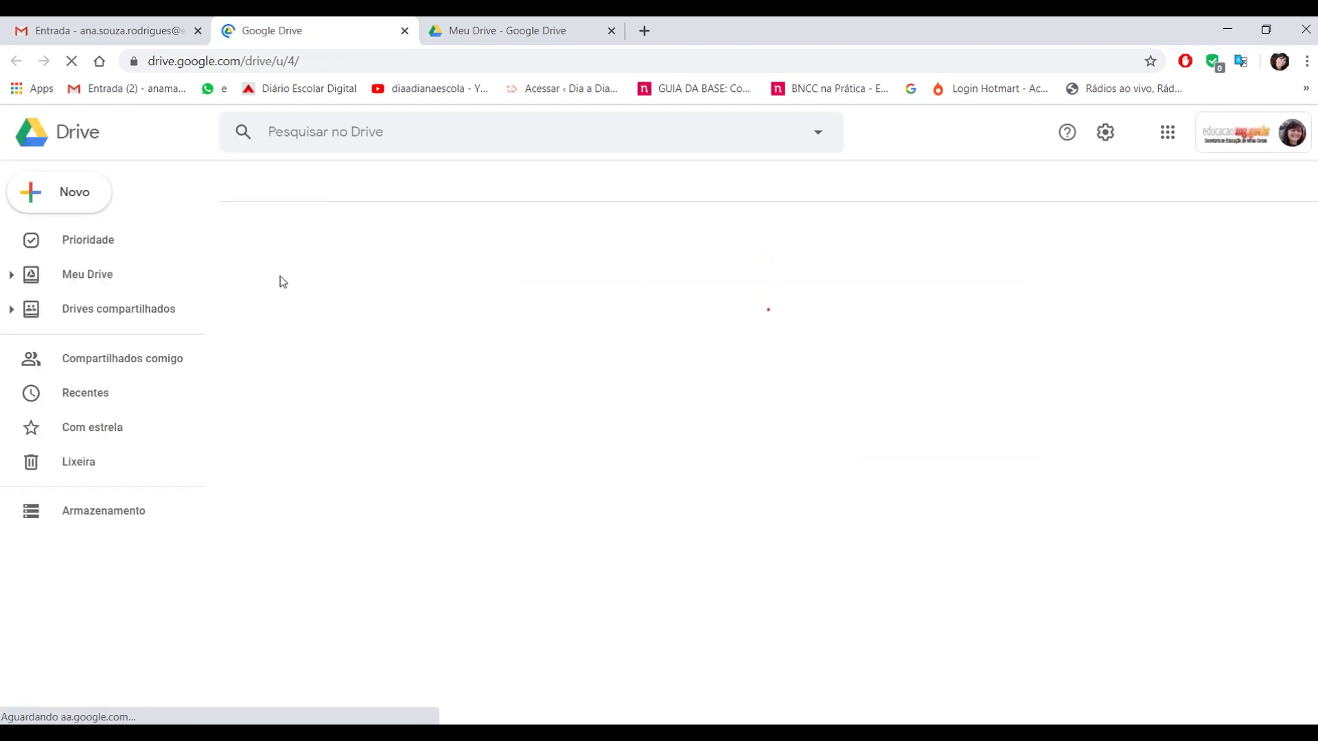
{"action": "left_click", "coordinate": [101, 275]}
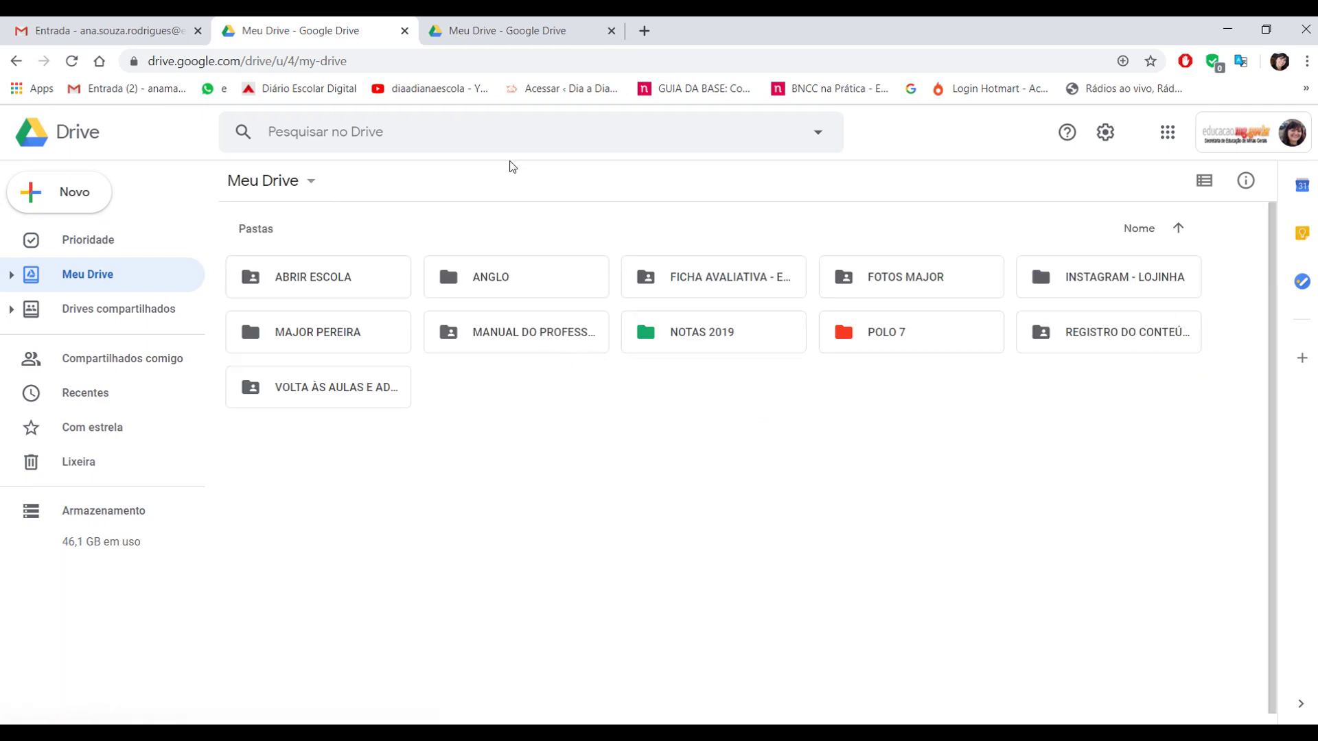
- Start a folder upload to Meu Drive and browse to the AULAS REMOTAS folder inside Downloads
{"action": "key", "text": "shift+f"}
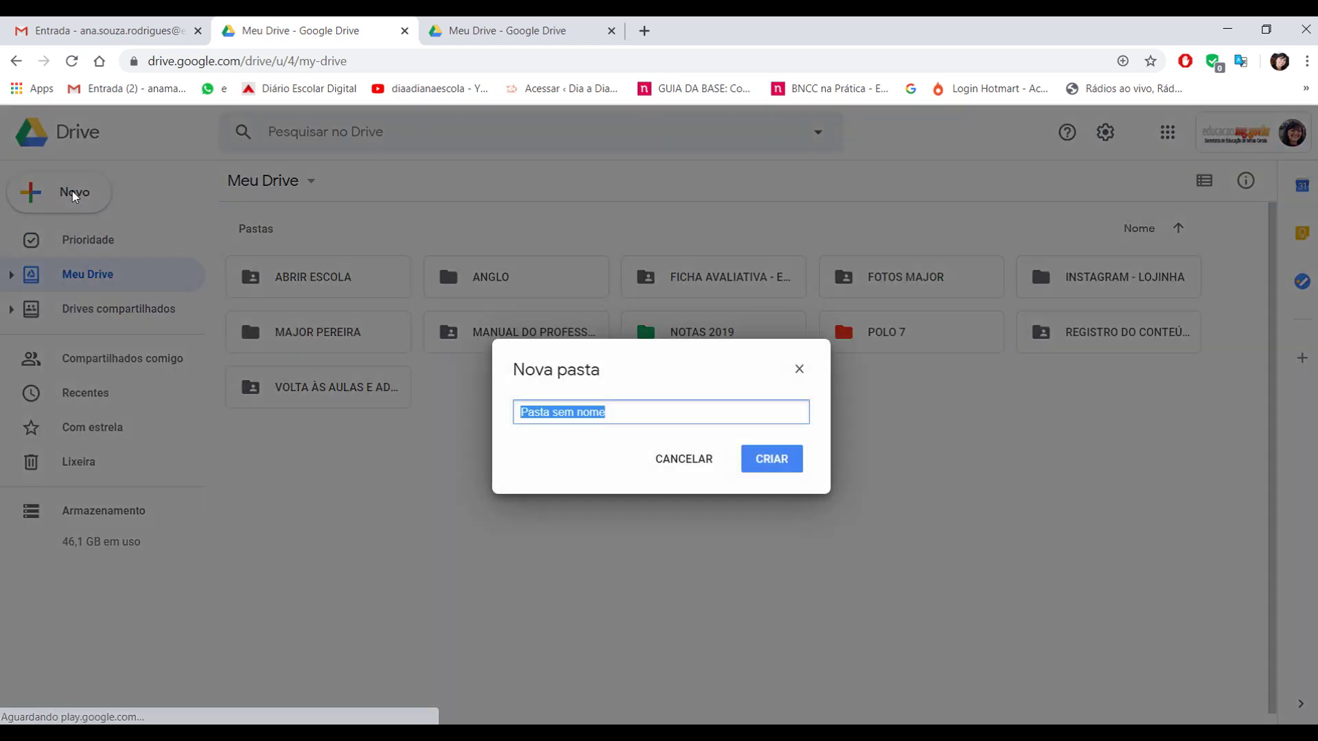
{"action": "left_click", "coordinate": [686, 460]}
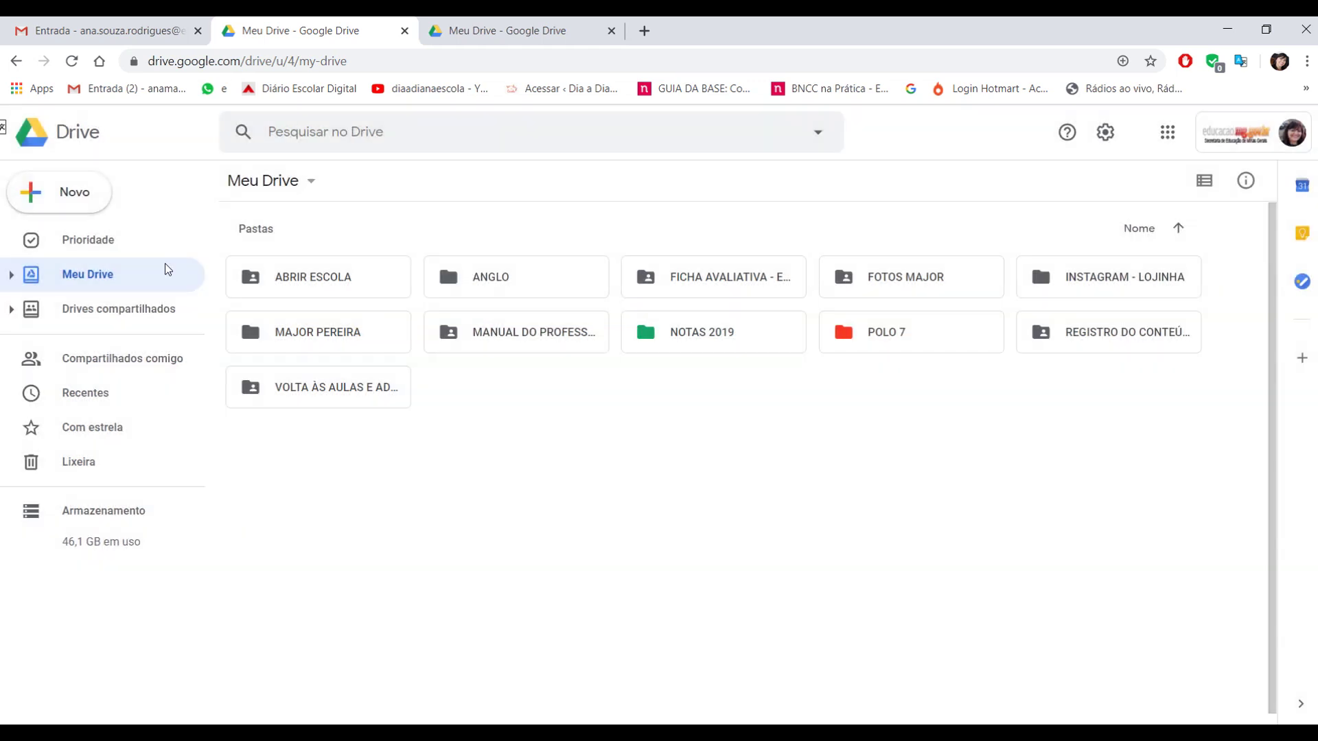
{"action": "left_click", "coordinate": [87, 192]}
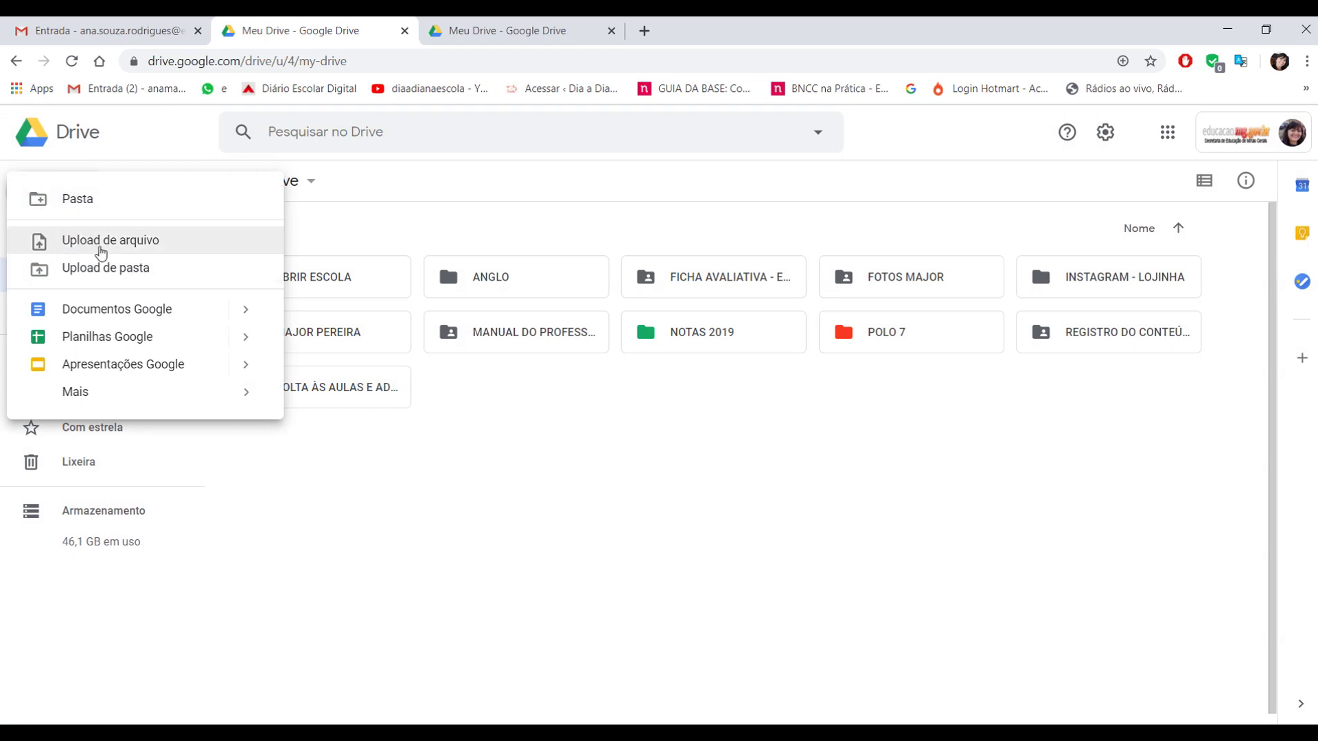
{"action": "left_click", "coordinate": [165, 268]}
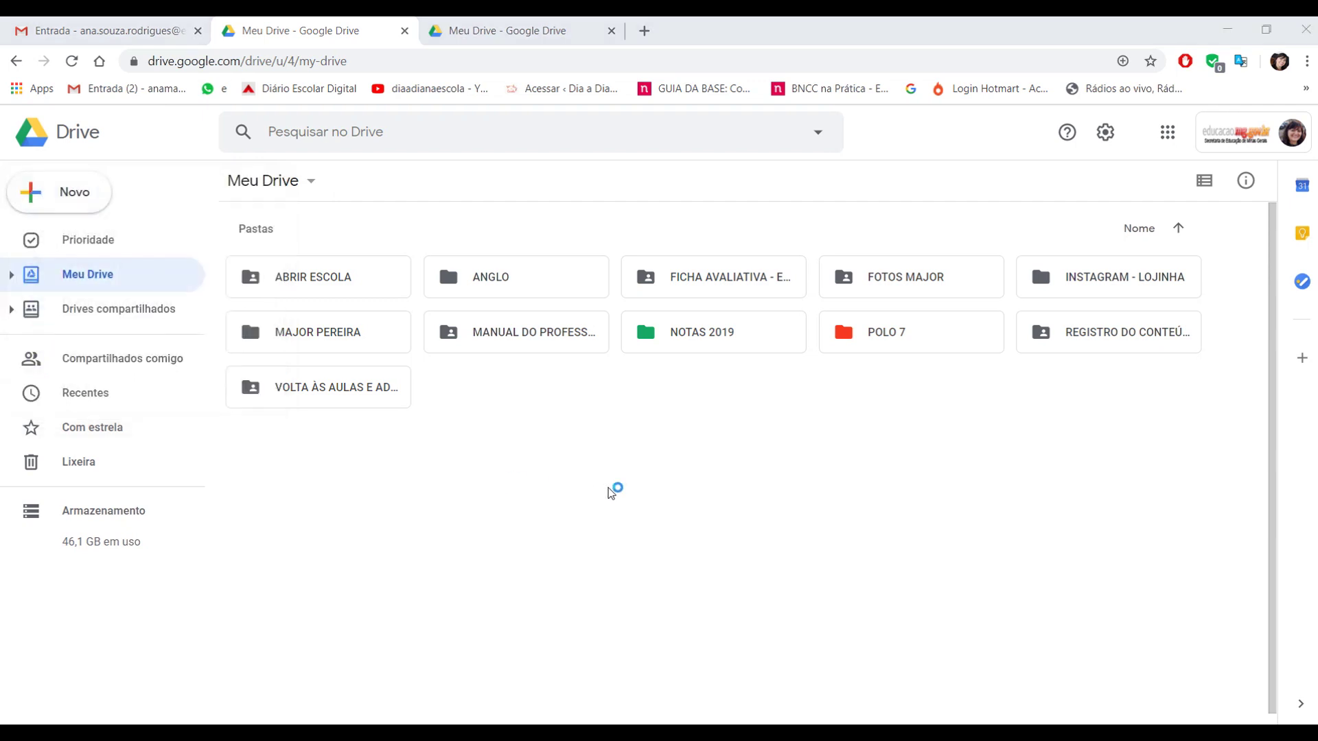
{"action": "scroll", "coordinate": [524, 391], "scroll_direction": "down", "scroll_amount": 2}
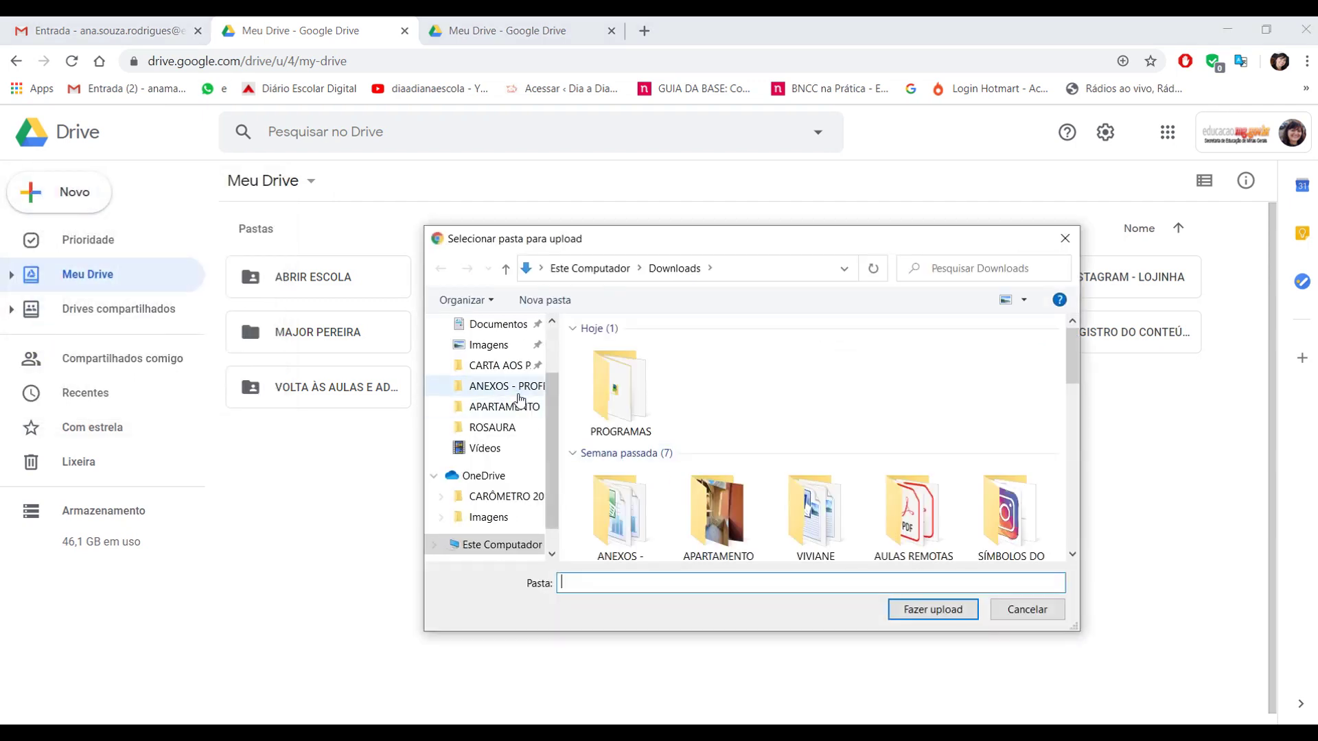
{"action": "scroll", "coordinate": [501, 426], "scroll_direction": "down", "scroll_amount": 3}
{"action": "left_click", "coordinate": [496, 434]}
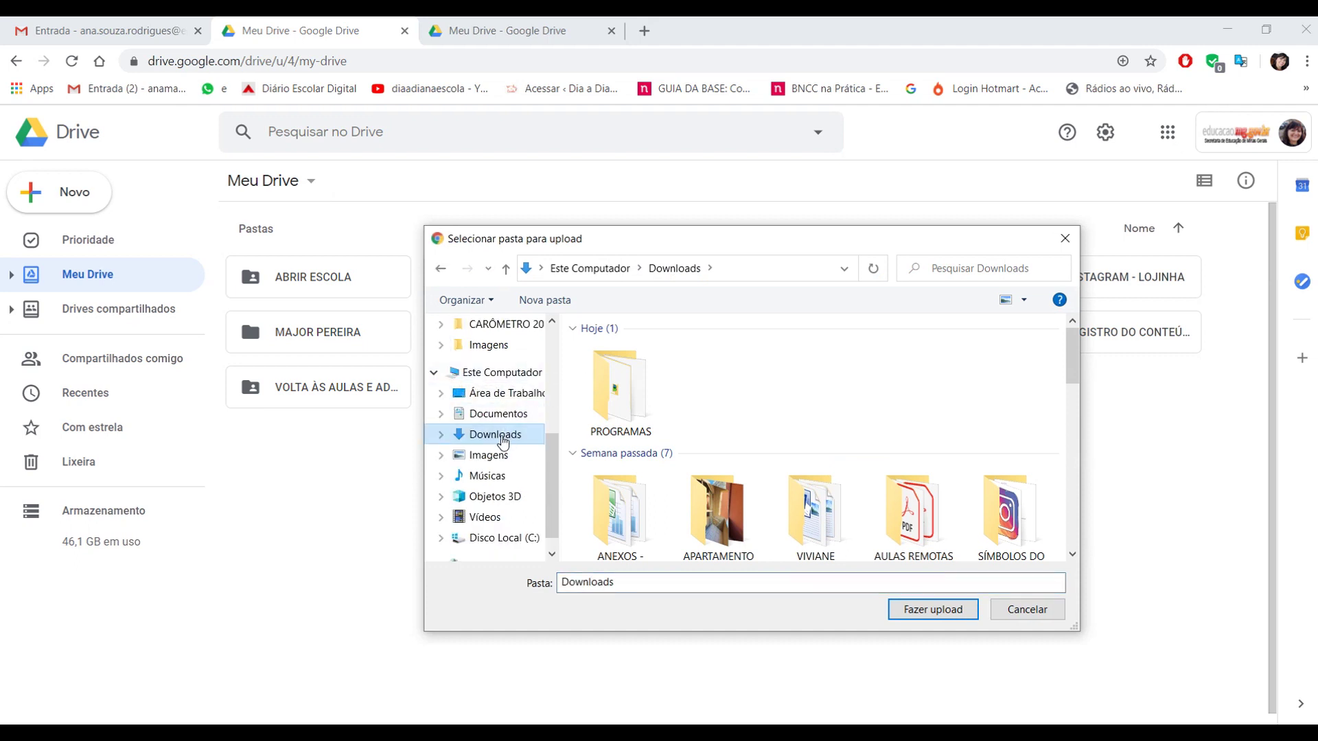
{"action": "double_click", "coordinate": [503, 436]}
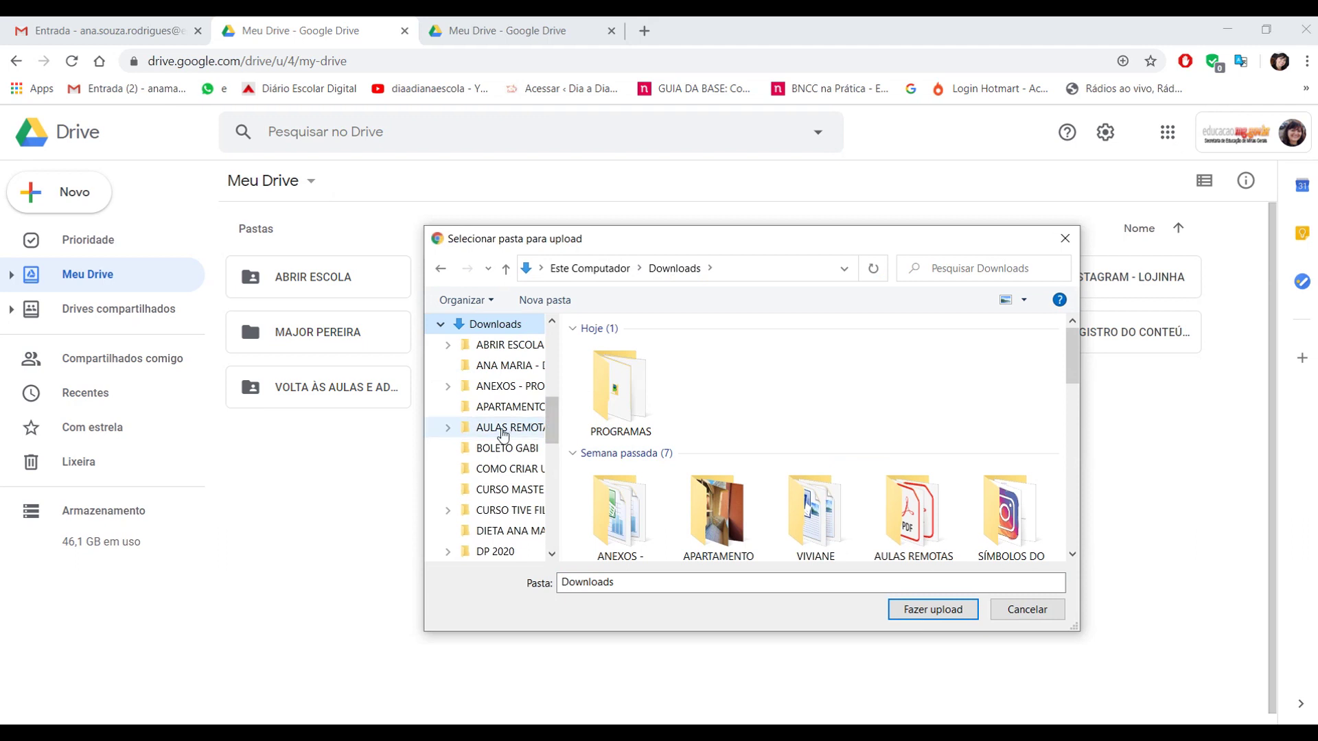
{"action": "left_click", "coordinate": [503, 436]}
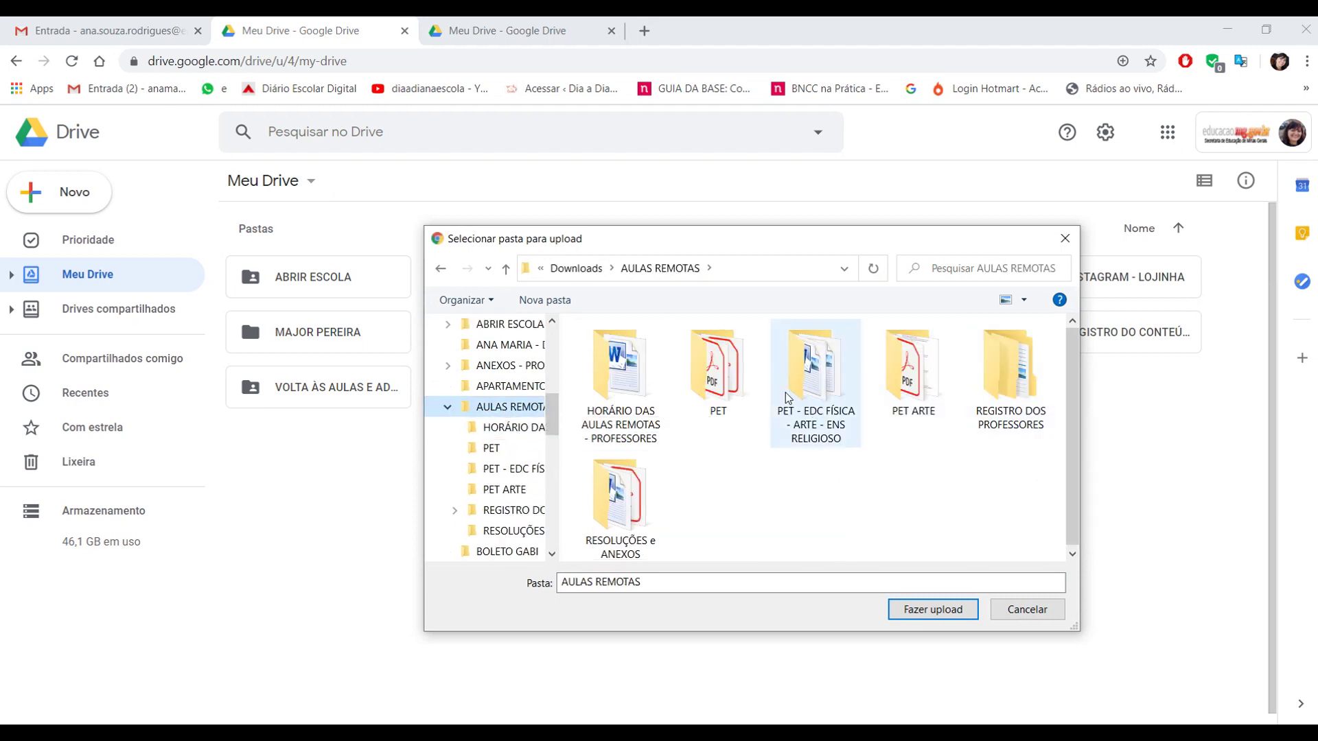
- Try to upload the REGISTRO DO CONTEÚDO COLETIVO - PROFESSORES folder from REGISTRO DOS PROFESSORES, cancelling instead of updating the existing items
{"action": "double_click", "coordinate": [621, 374]}
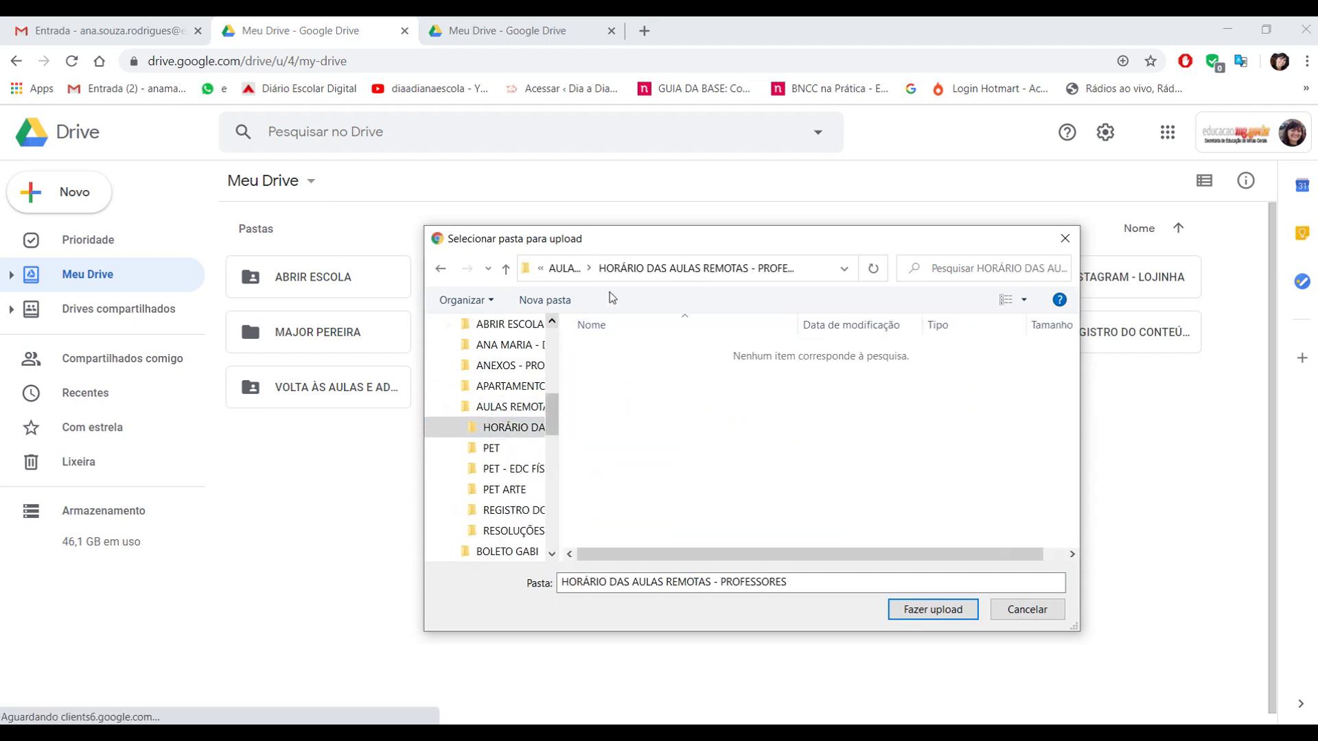
{"action": "left_click", "coordinate": [565, 268]}
{"action": "left_click", "coordinate": [1003, 376]}
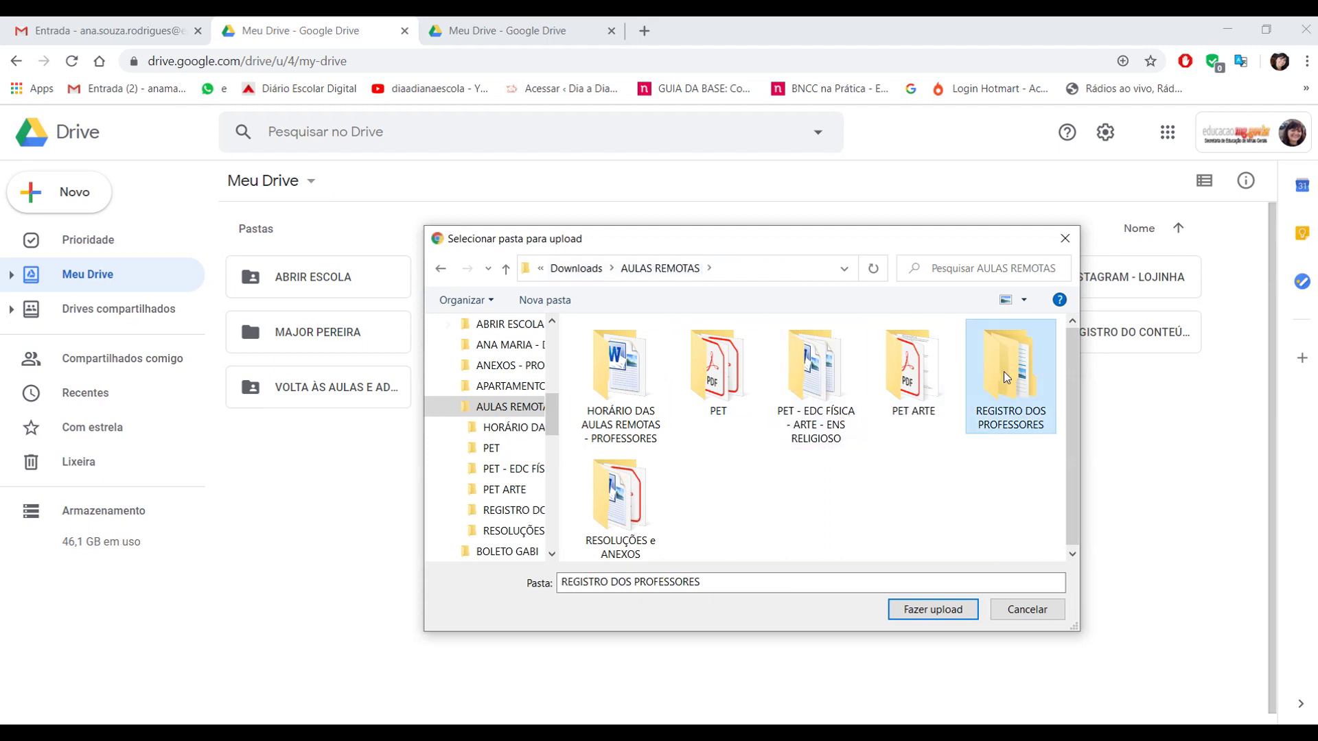
{"action": "double_click", "coordinate": [1004, 372]}
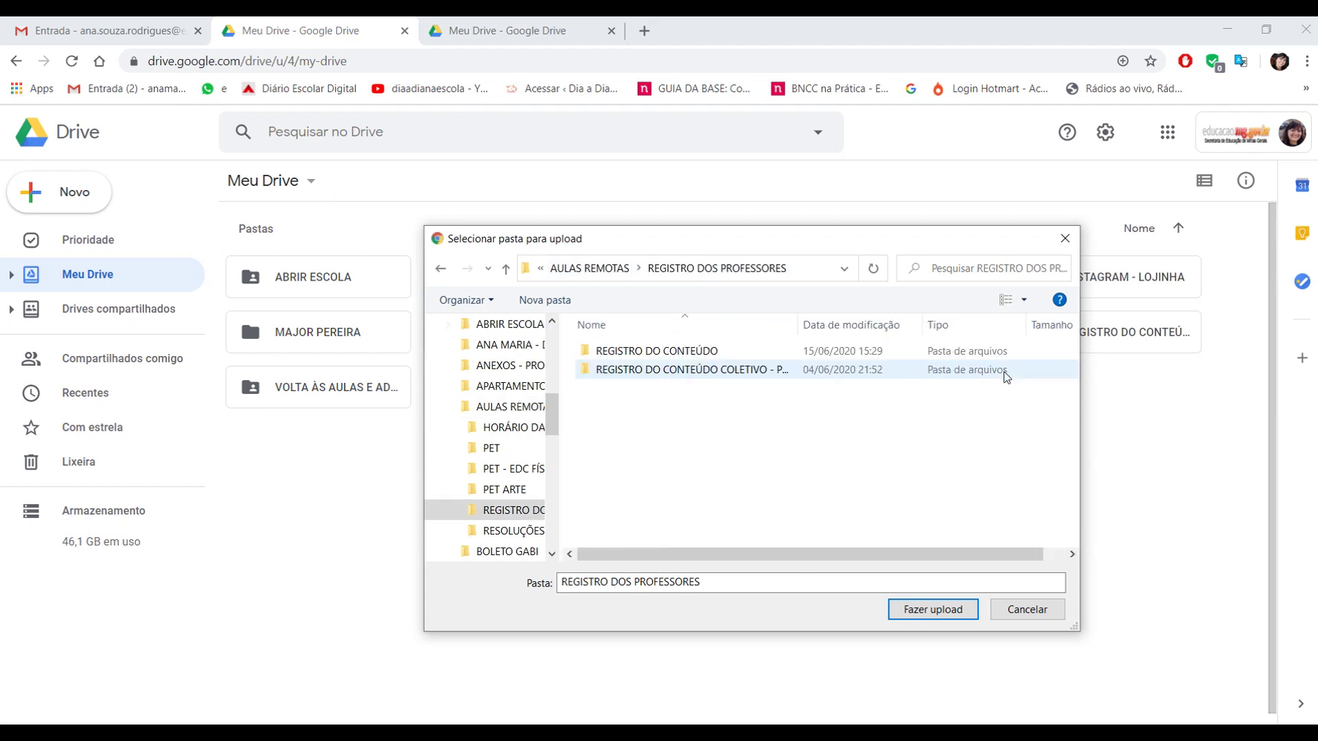
{"action": "left_click", "coordinate": [693, 373]}
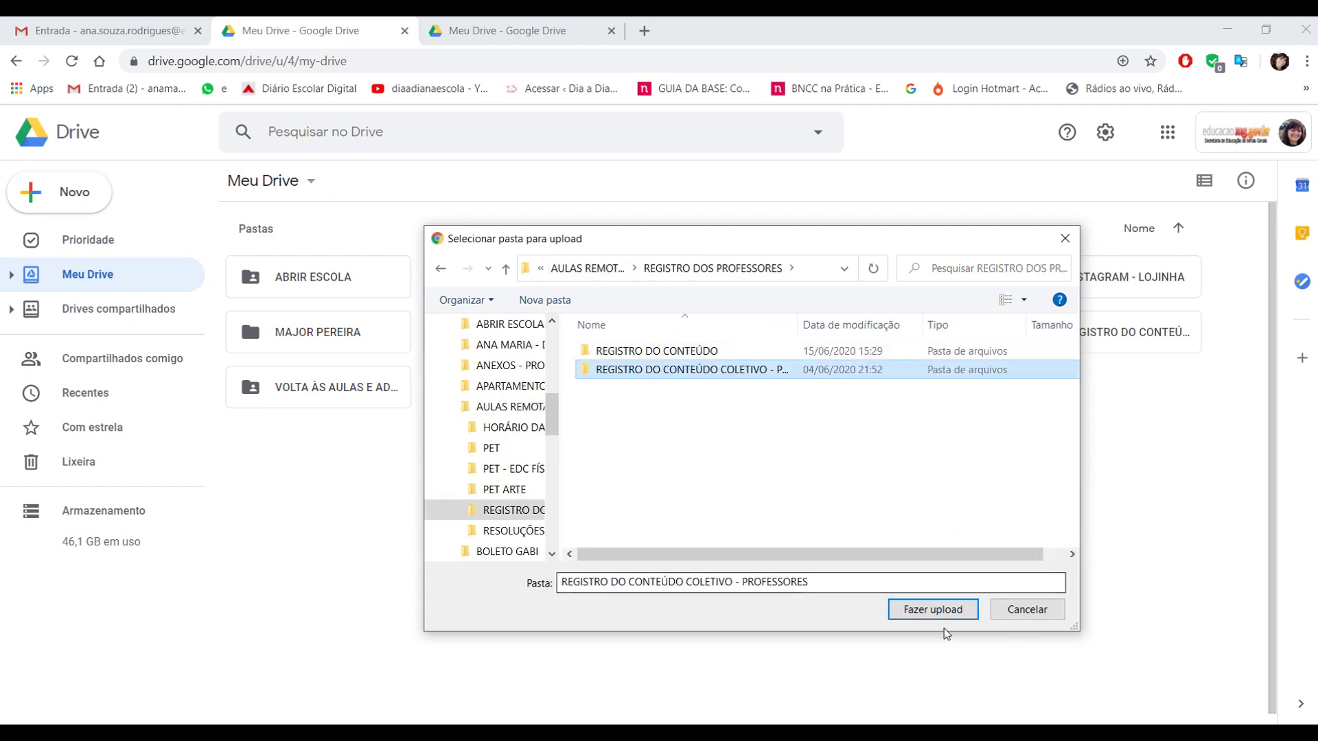
{"action": "left_click", "coordinate": [933, 609]}
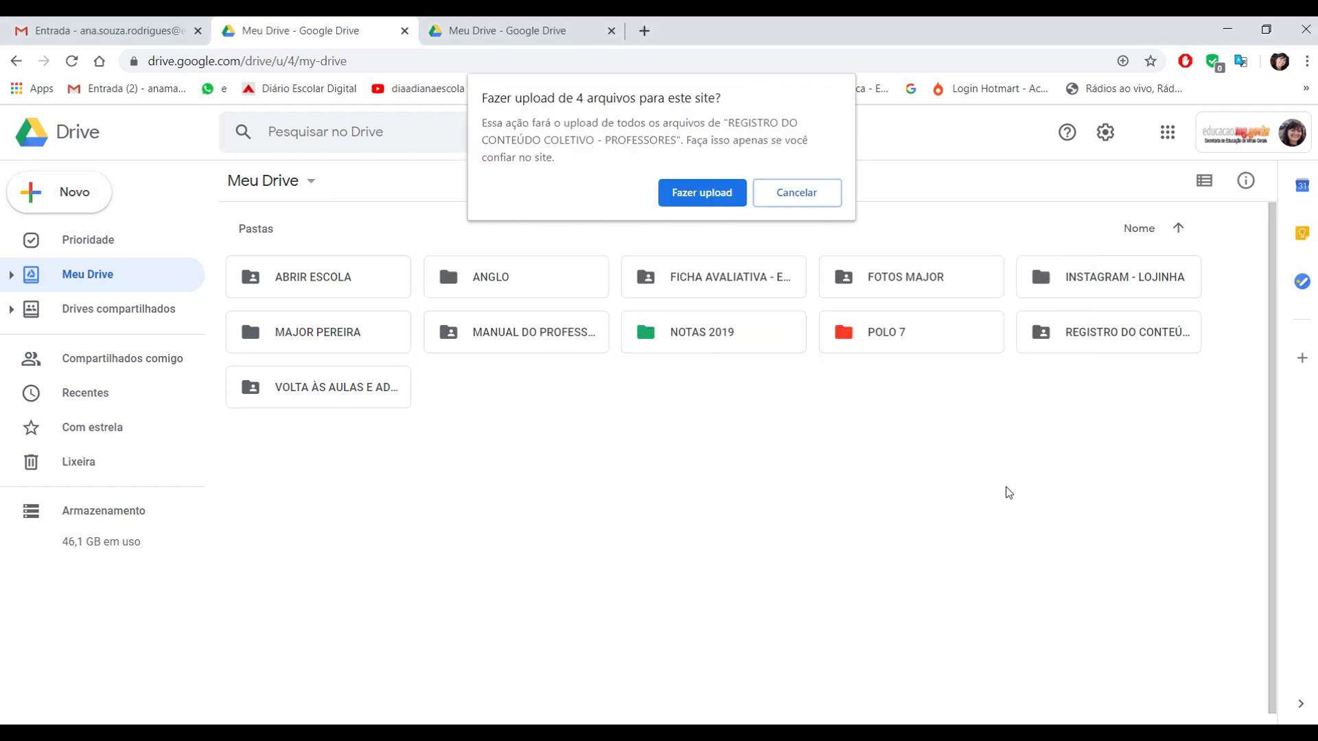
{"action": "left_click", "coordinate": [698, 194]}
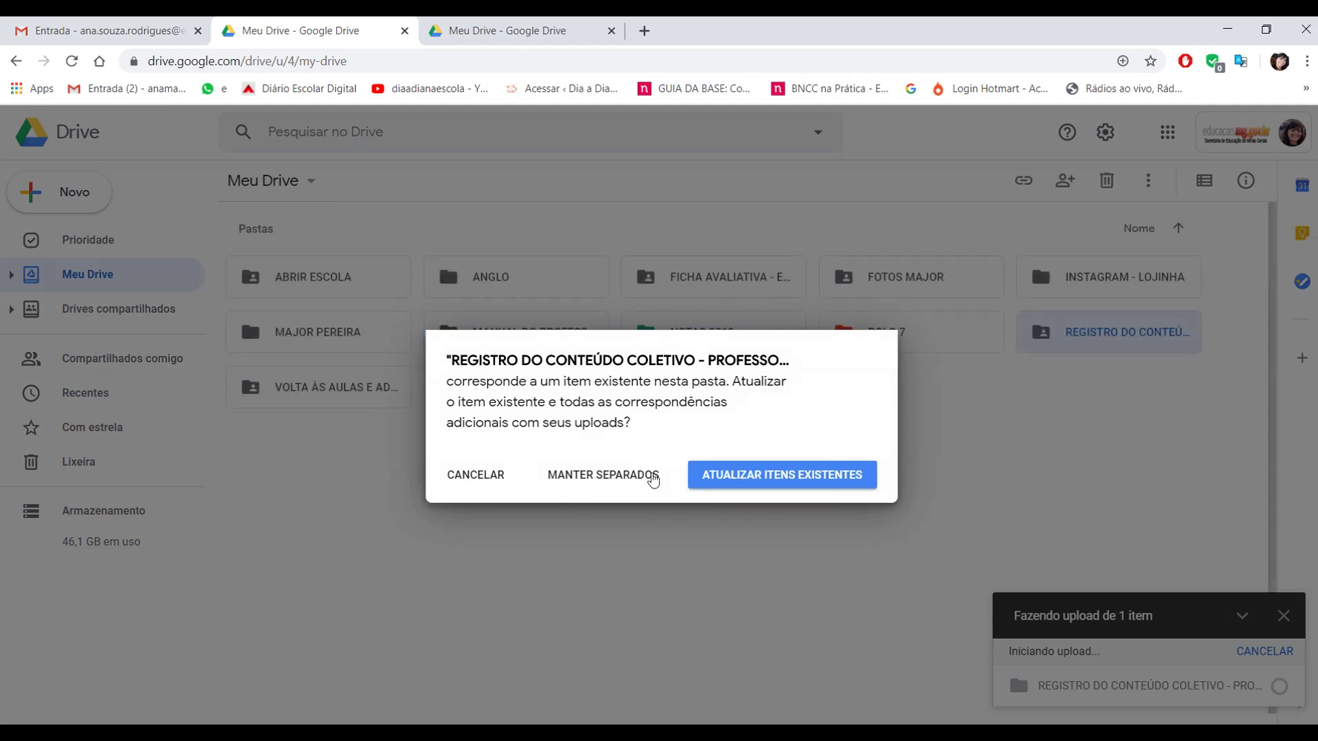
{"action": "left_click", "coordinate": [473, 476]}
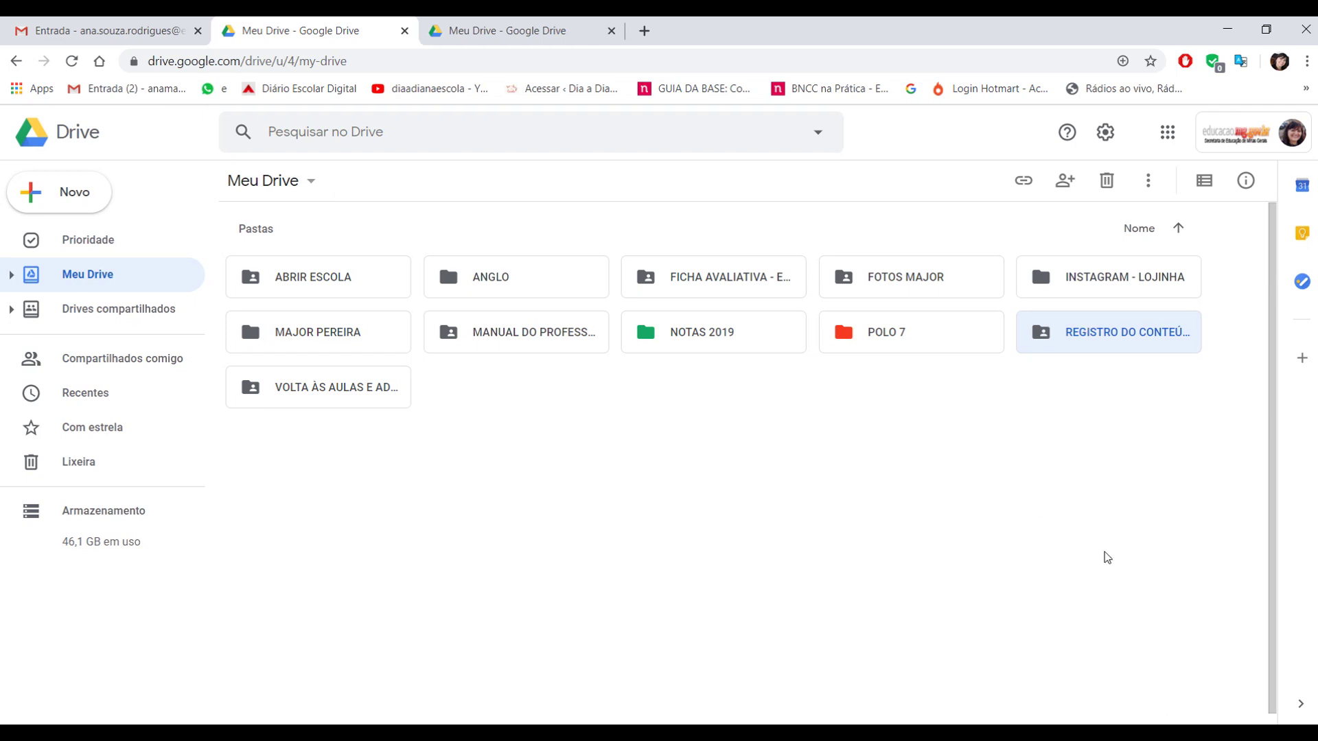
- Open the REGISTRO DO CONTEÚDO COLETIVO - PROFESSORES folder in Drive and copy the sharing link of the 9 ANOS spreadsheet
{"action": "double_click", "coordinate": [1096, 331]}
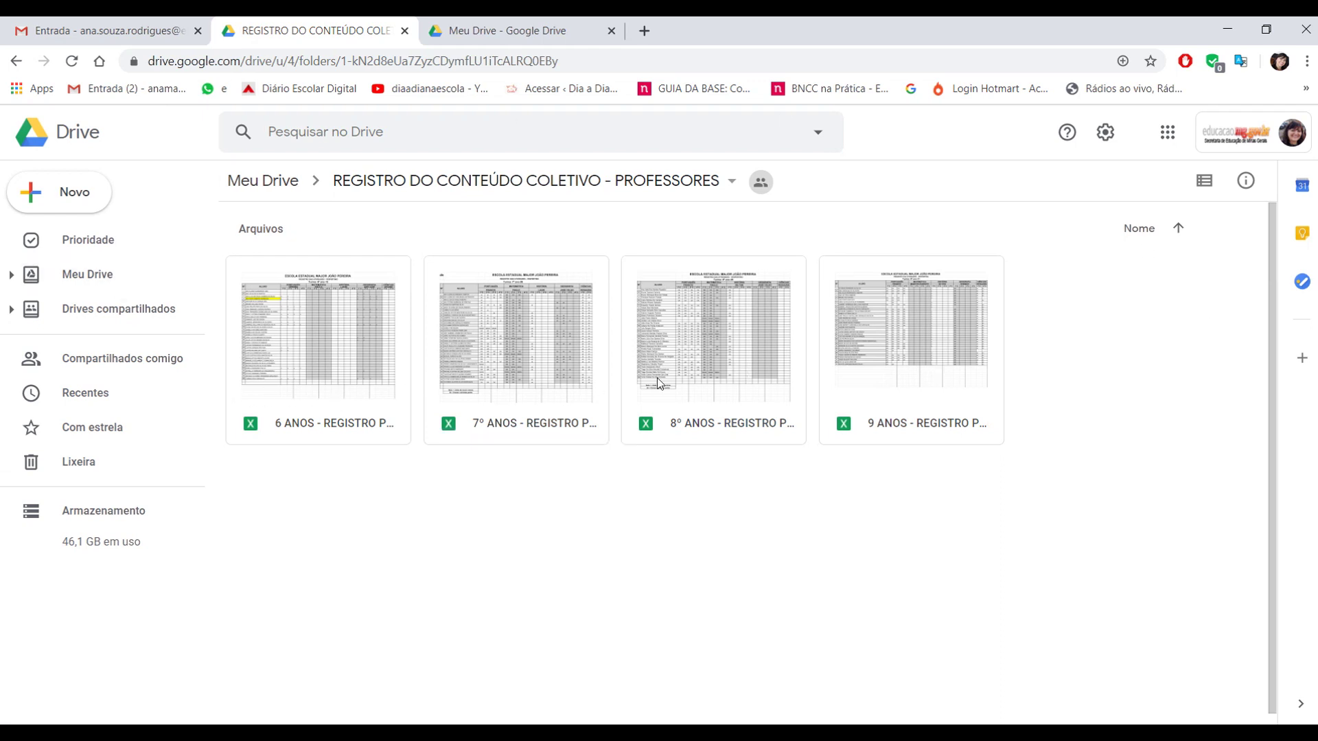
{"action": "right_click", "coordinate": [917, 339]}
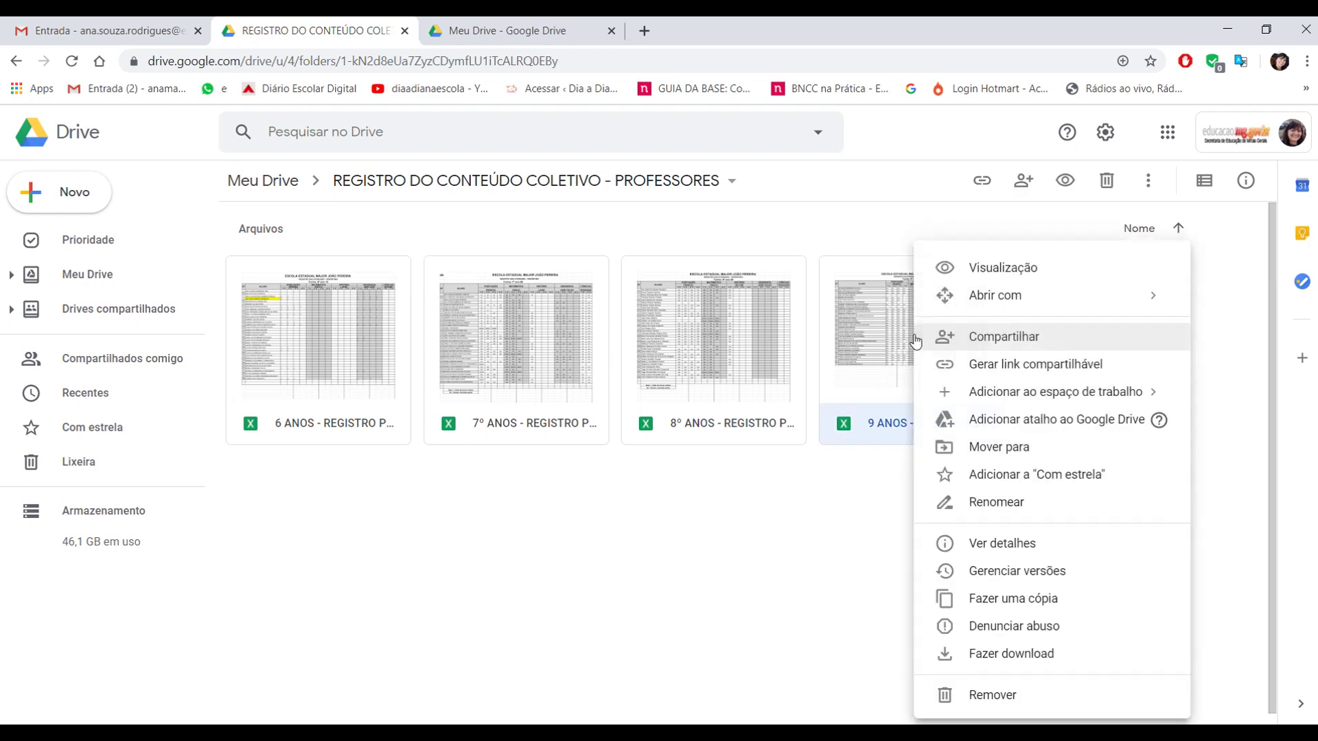
{"action": "left_click", "coordinate": [997, 339]}
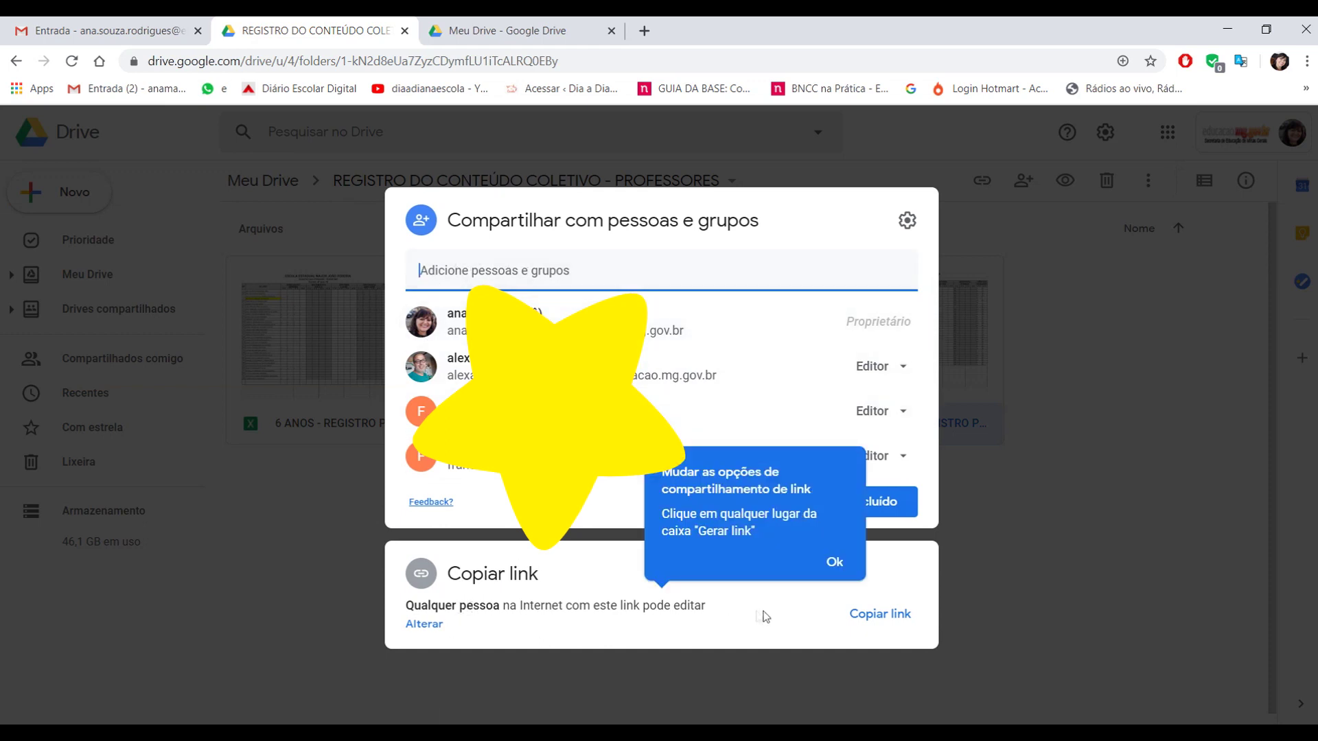
{"action": "left_click", "coordinate": [872, 618]}
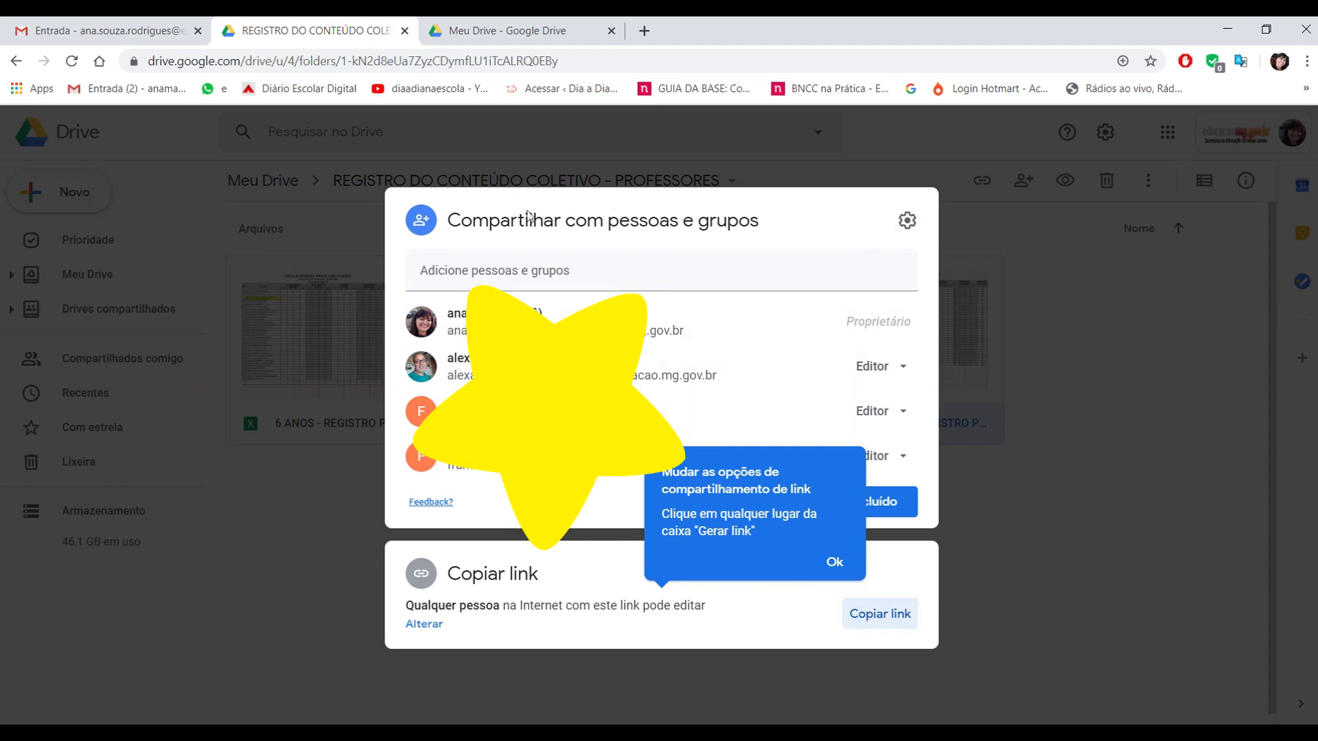
{"action": "left_click", "coordinate": [1138, 447]}
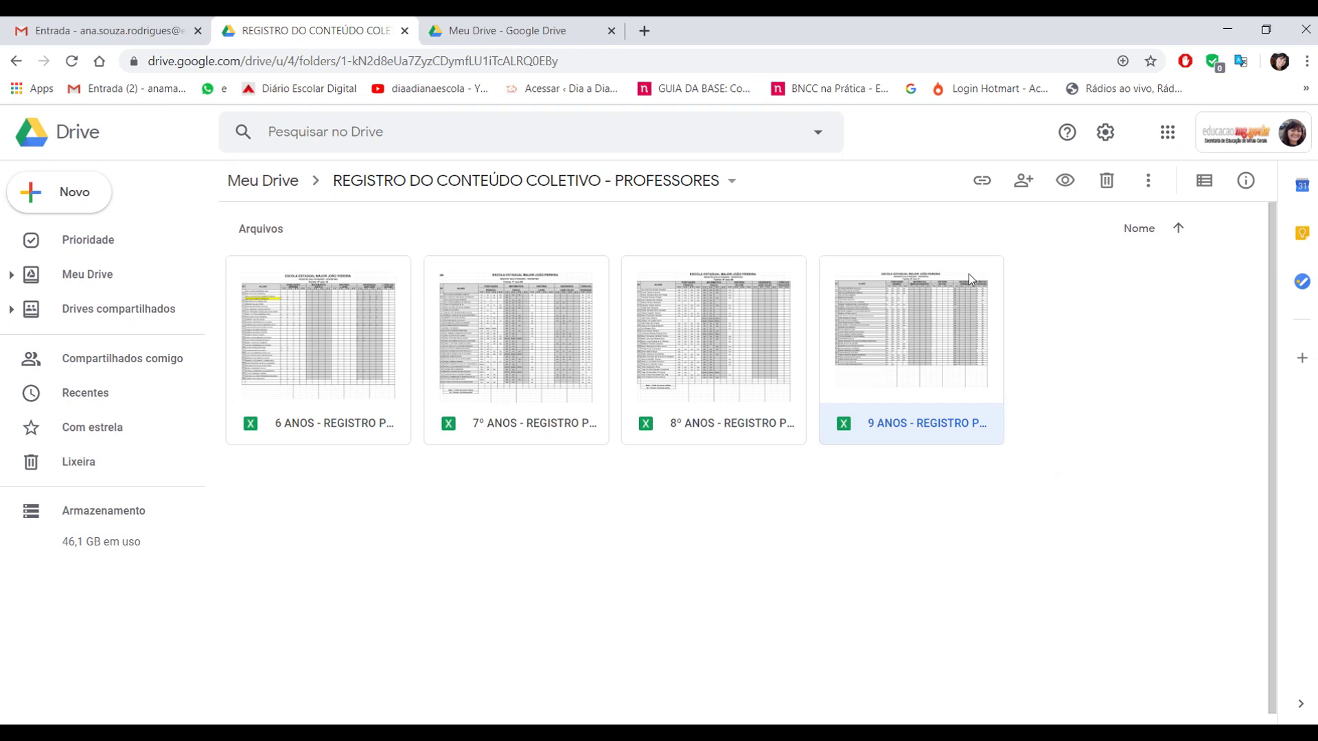
- Review the people and link sharing settings of the 8º ANOS spreadsheet and close them without changes
{"action": "left_click", "coordinate": [708, 319]}
{"action": "right_click", "coordinate": [707, 319]}
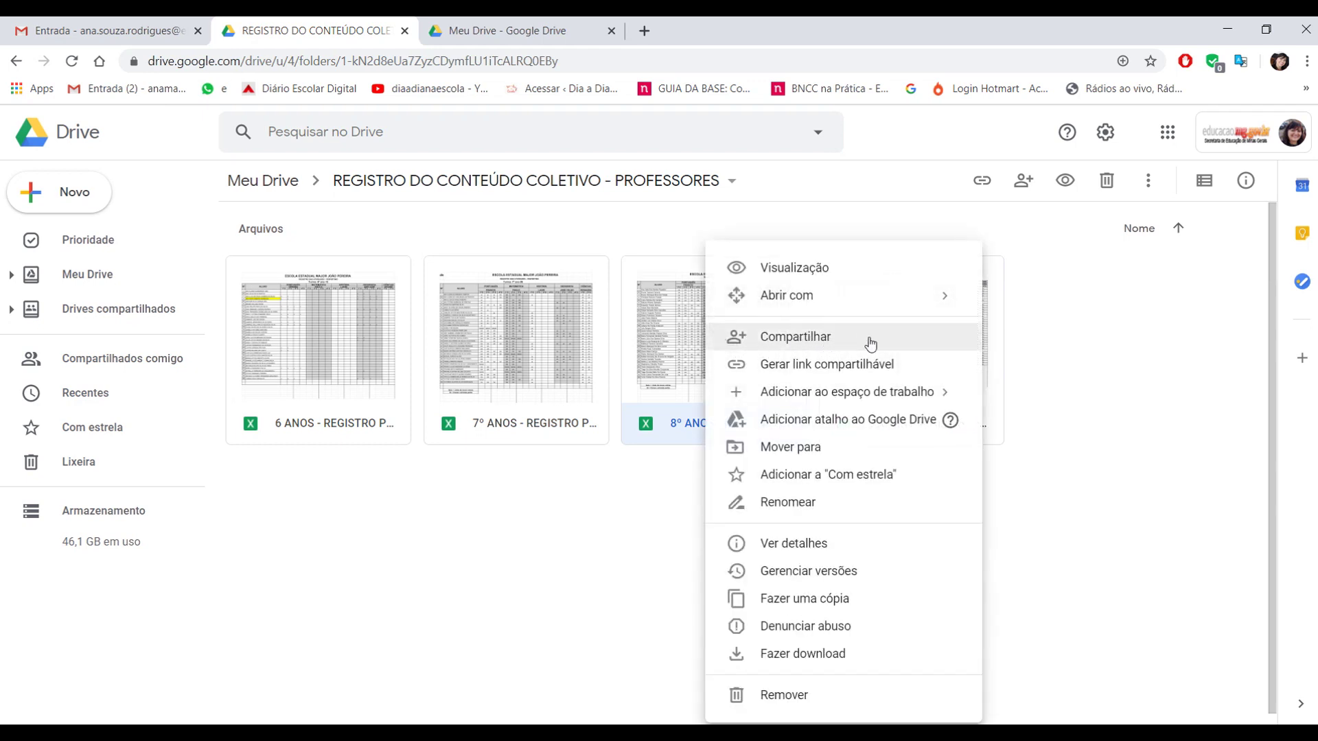
{"action": "left_click", "coordinate": [846, 339]}
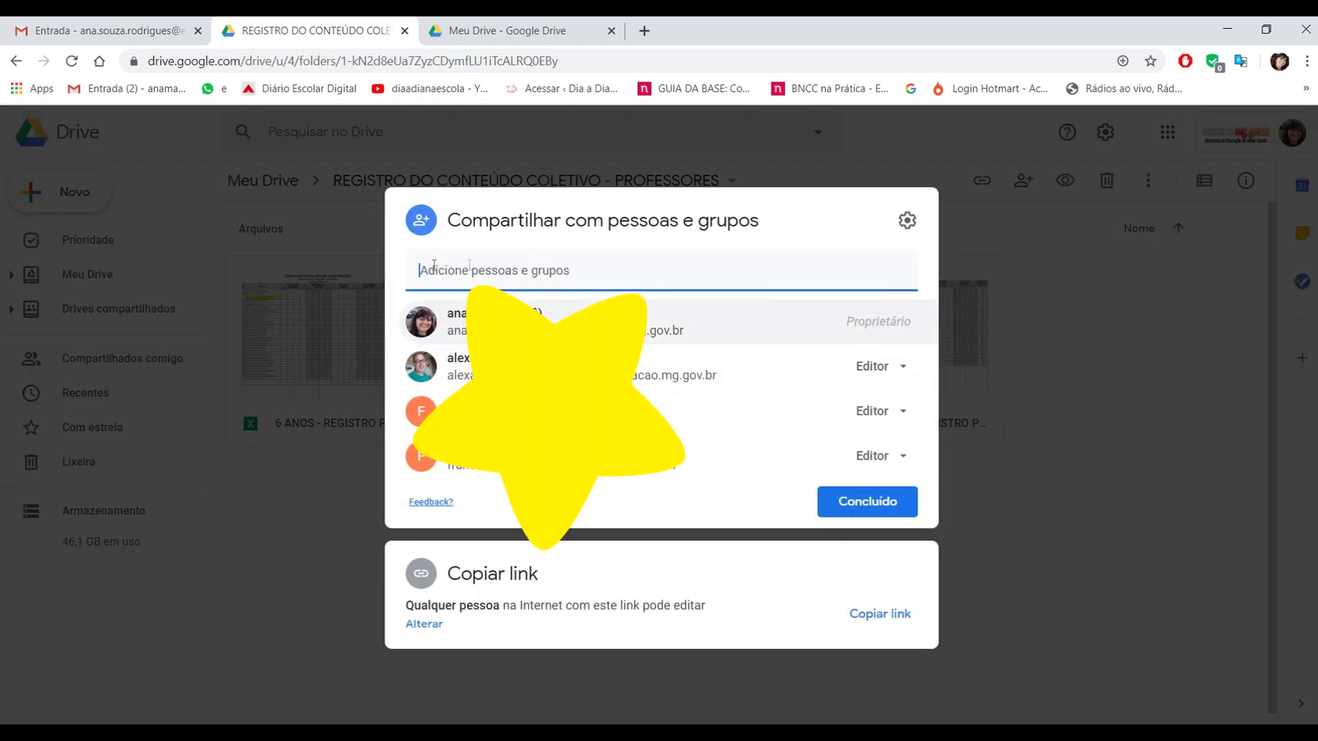
{"action": "left_click", "coordinate": [694, 252]}
{"action": "key", "text": "Escape"}
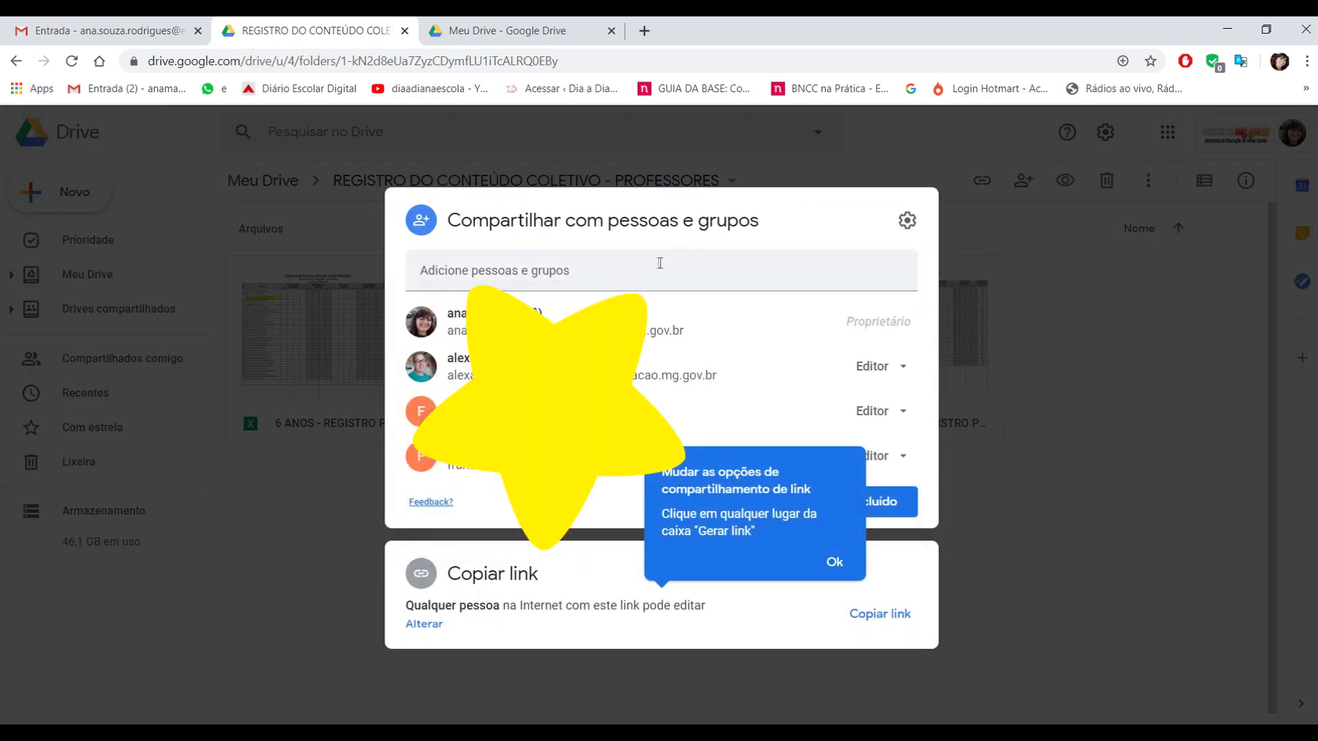
{"action": "left_click", "coordinate": [835, 561]}
{"action": "left_click", "coordinate": [1057, 561]}
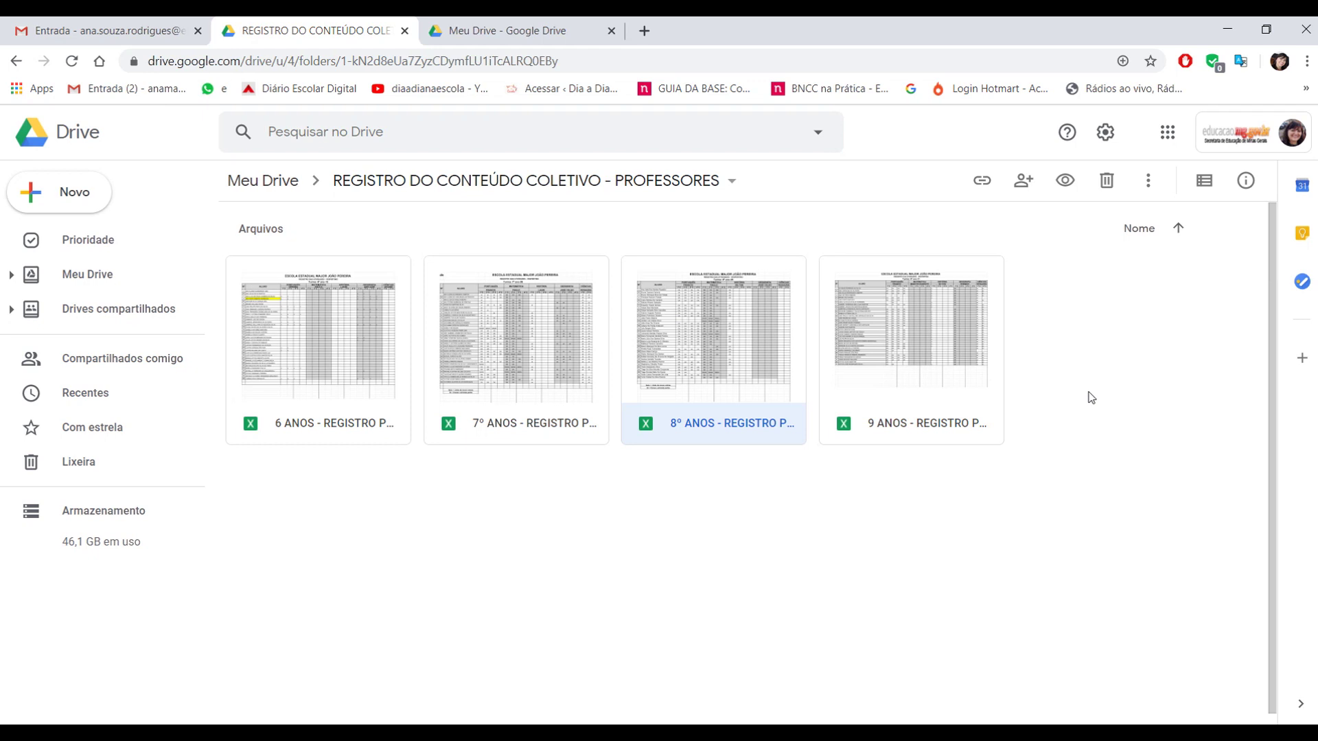
- Return to Meu Drive and examine the sharing settings and suggested contacts for the REGISTRO DO CONTEÚDO COLETIVO - PROFESSORES folder
{"action": "left_click", "coordinate": [405, 180]}
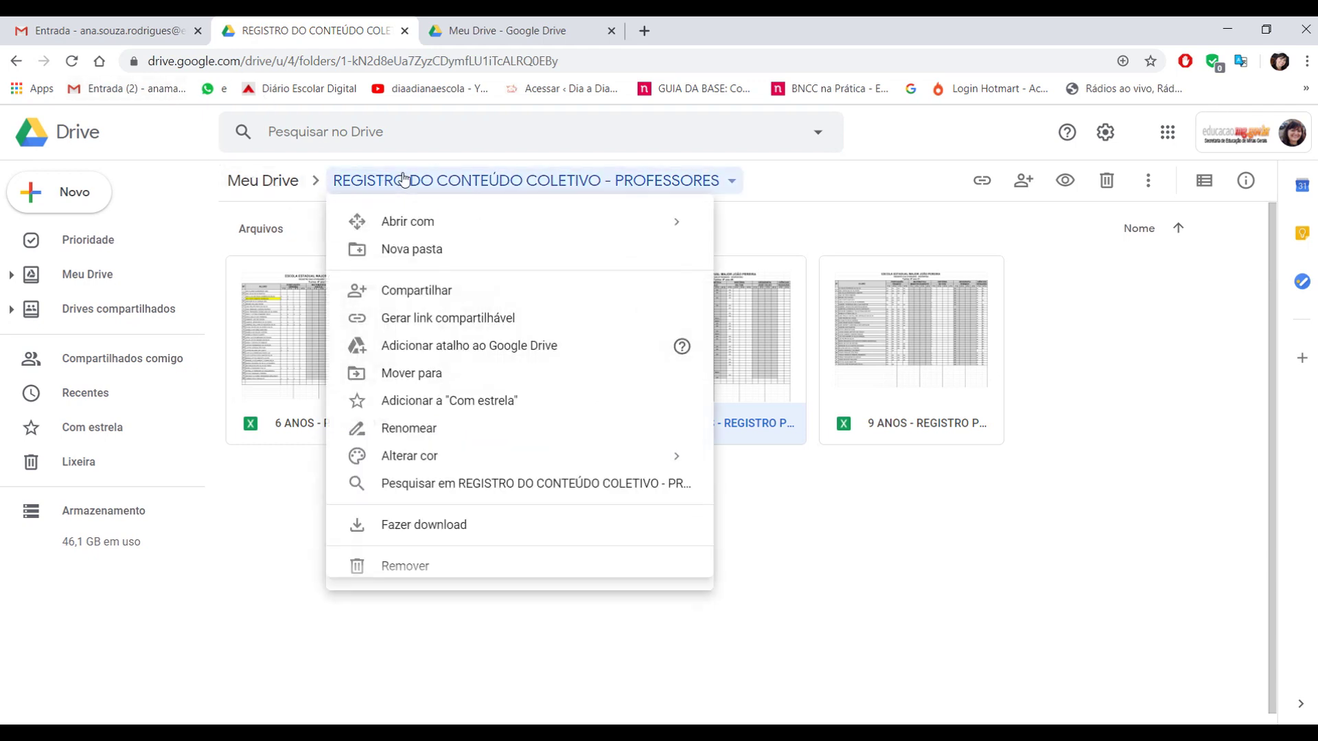
{"action": "left_click", "coordinate": [280, 182]}
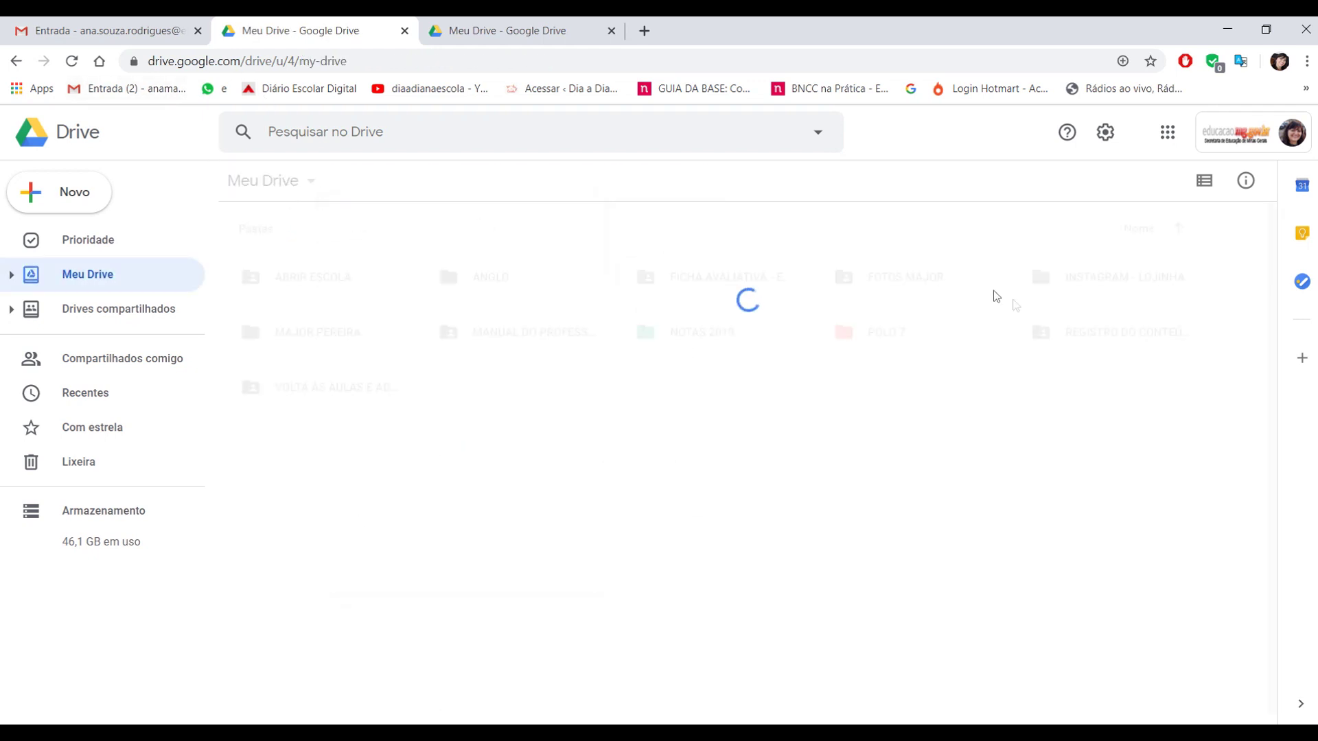
{"action": "right_click", "coordinate": [1115, 338]}
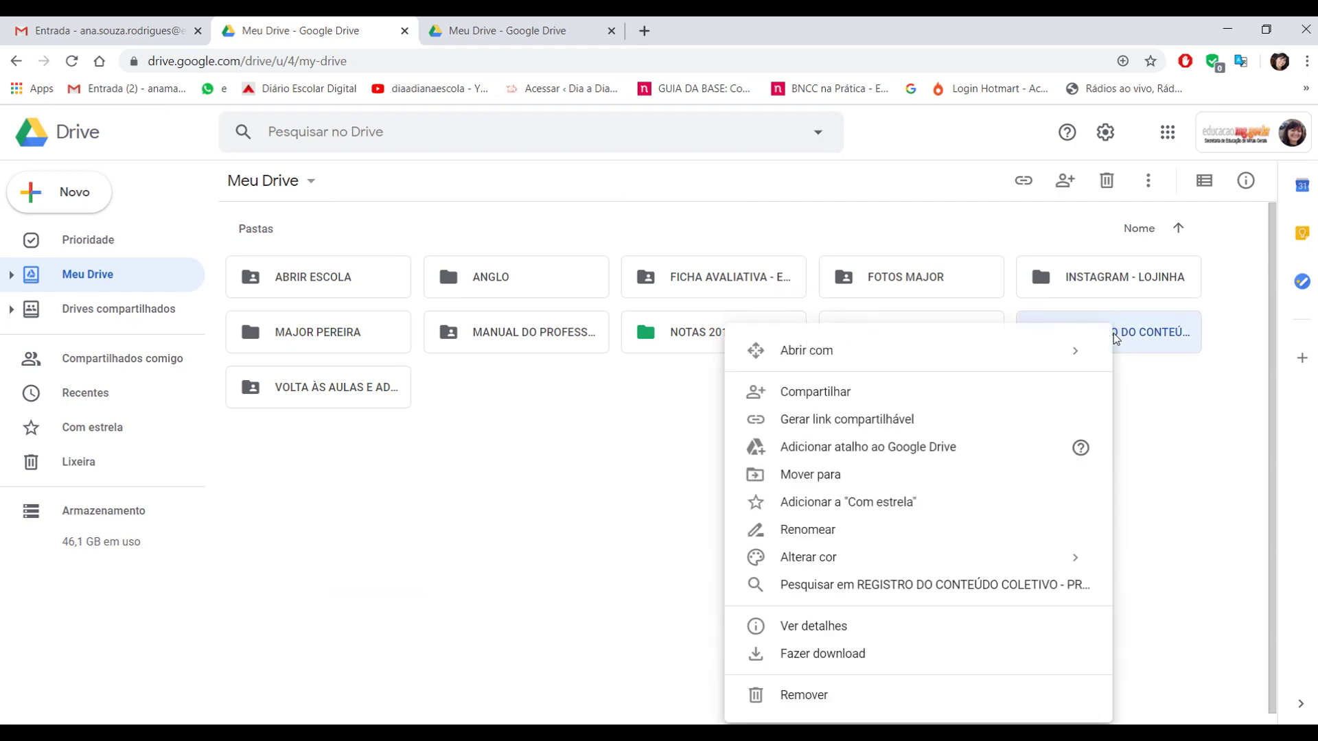
{"action": "left_click", "coordinate": [833, 393]}
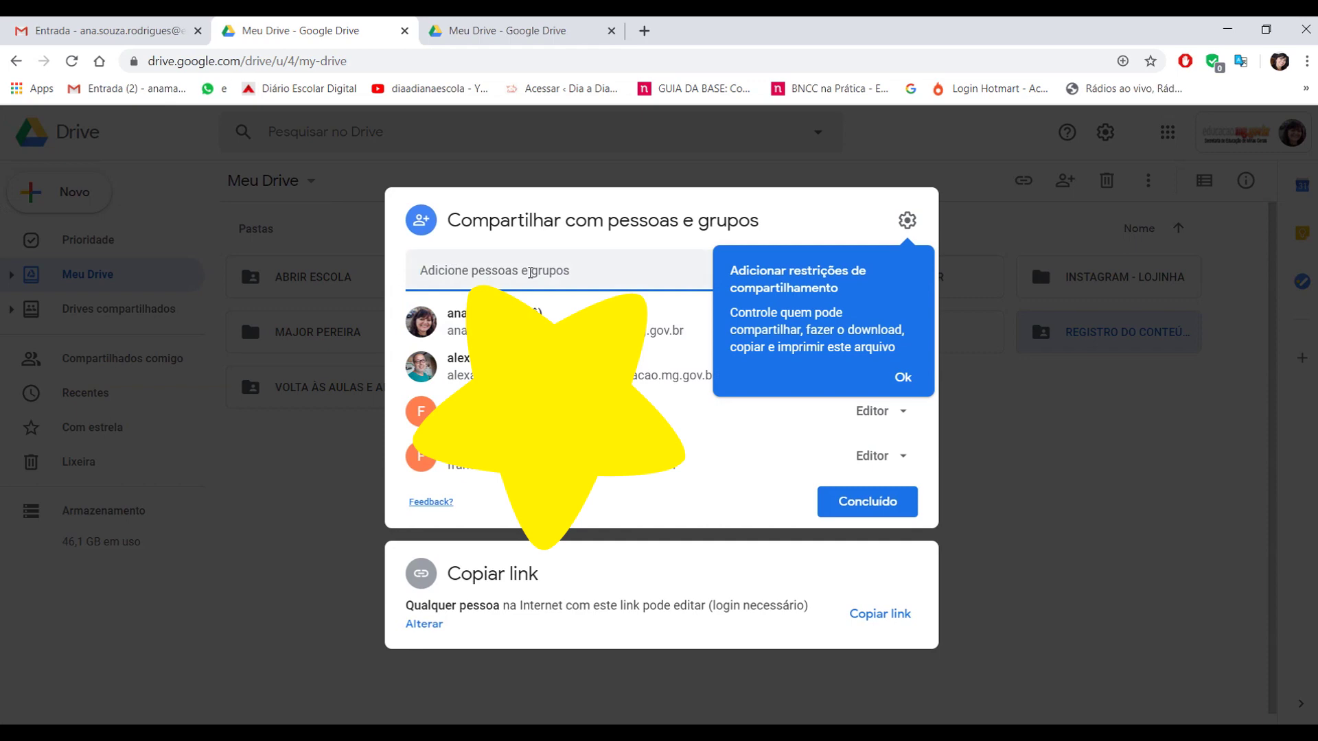
{"action": "left_click", "coordinate": [530, 272]}
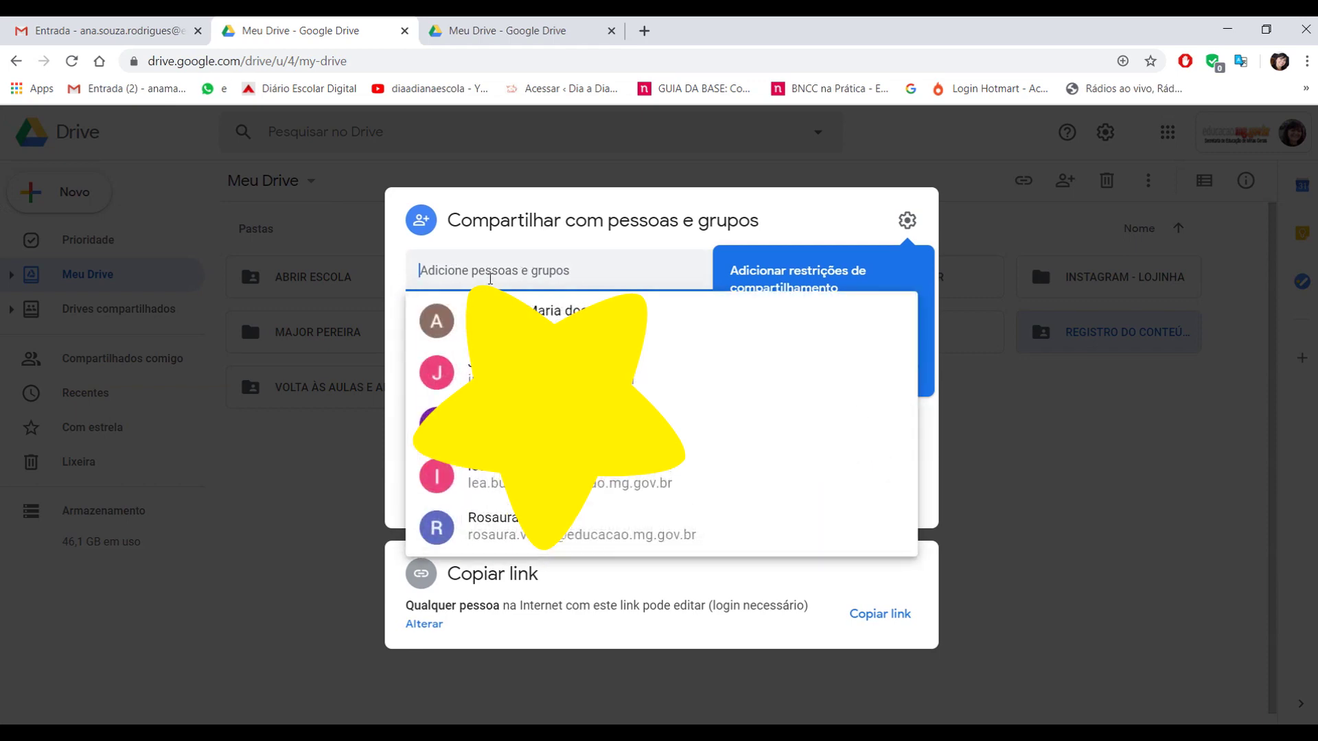
{"action": "left_click", "coordinate": [1009, 532]}
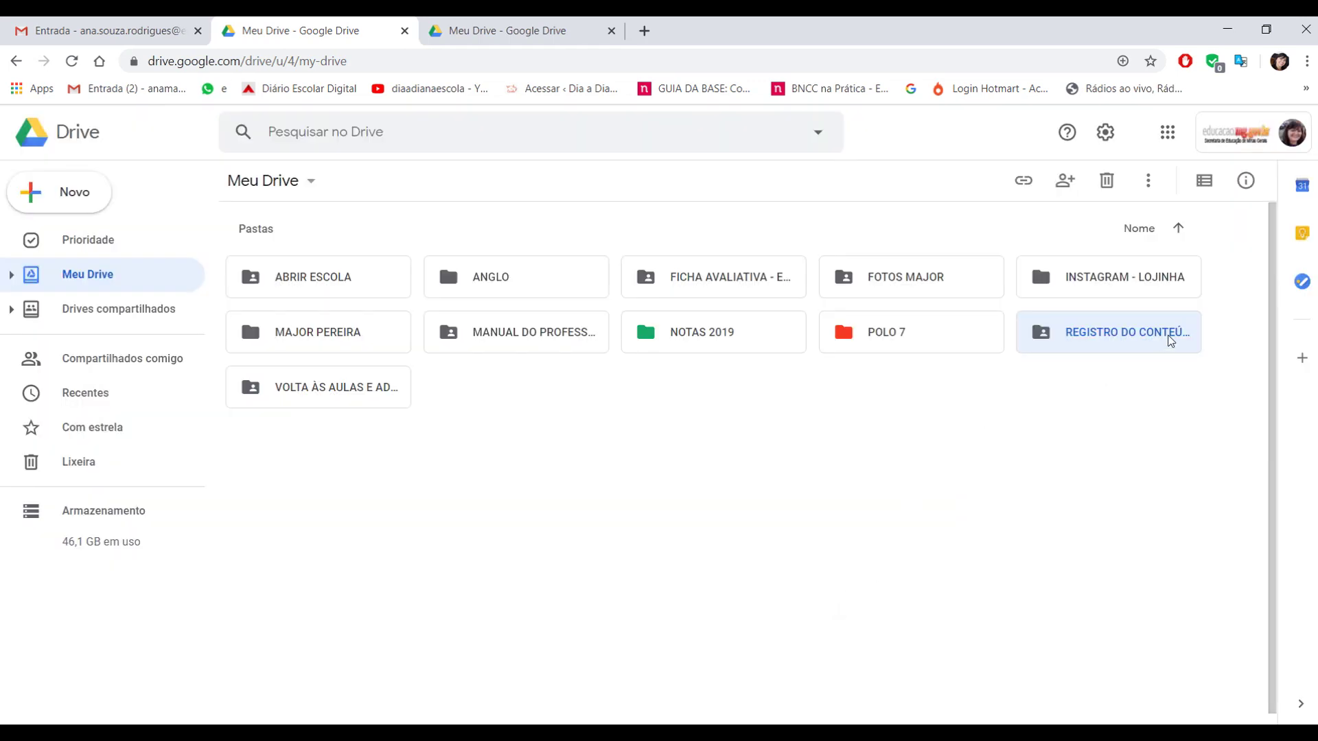
- Open the 6 ANOS spreadsheet from the REGISTRO DO CONTEÚDO COLETIVO - PROFESSORES folder in Google Sheets and set the zoom to 50%
{"action": "double_click", "coordinate": [1135, 331]}
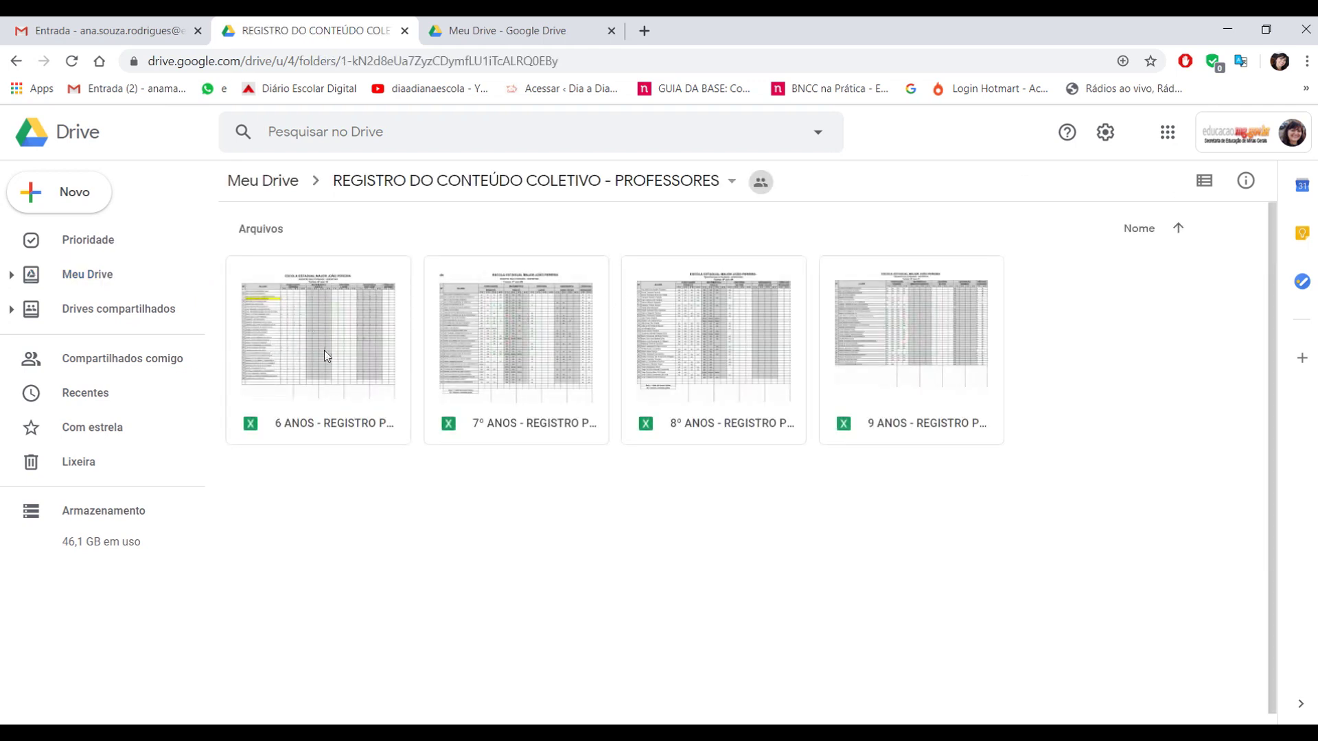
{"action": "double_click", "coordinate": [317, 341]}
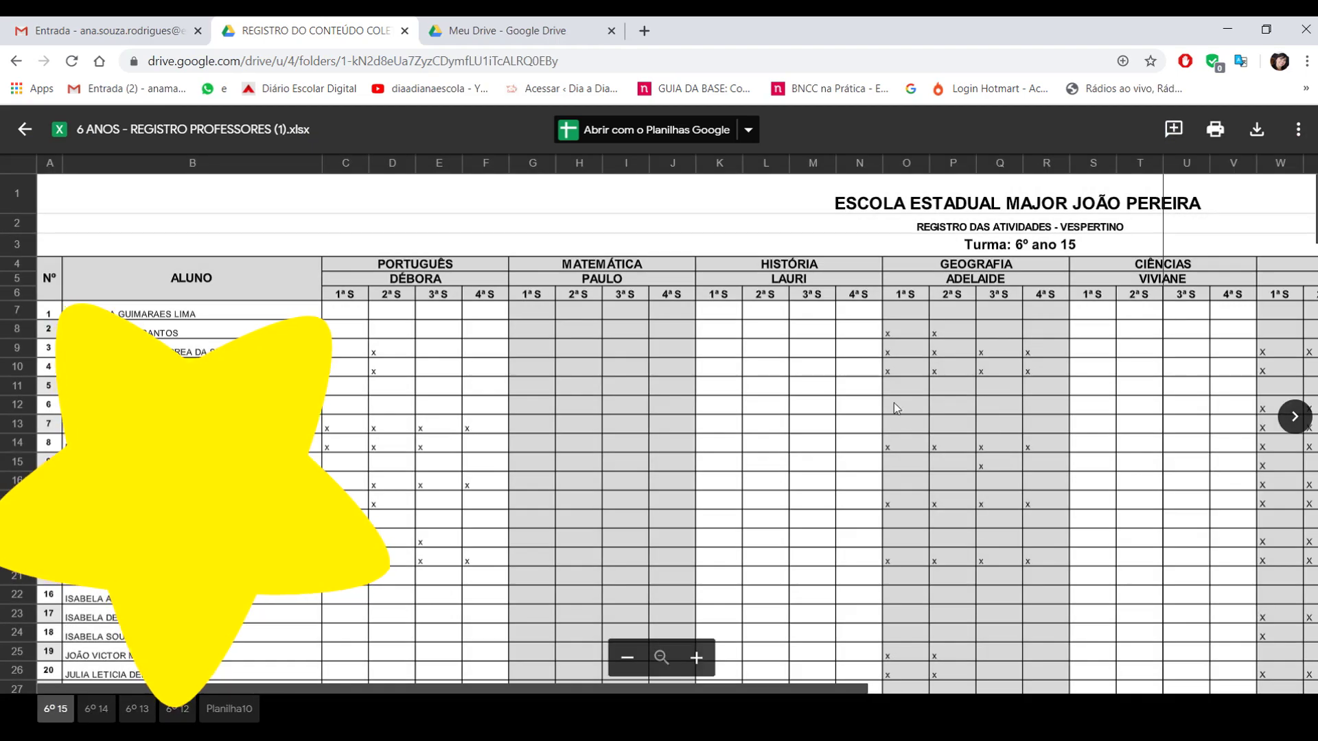
{"action": "left_click", "coordinate": [644, 129]}
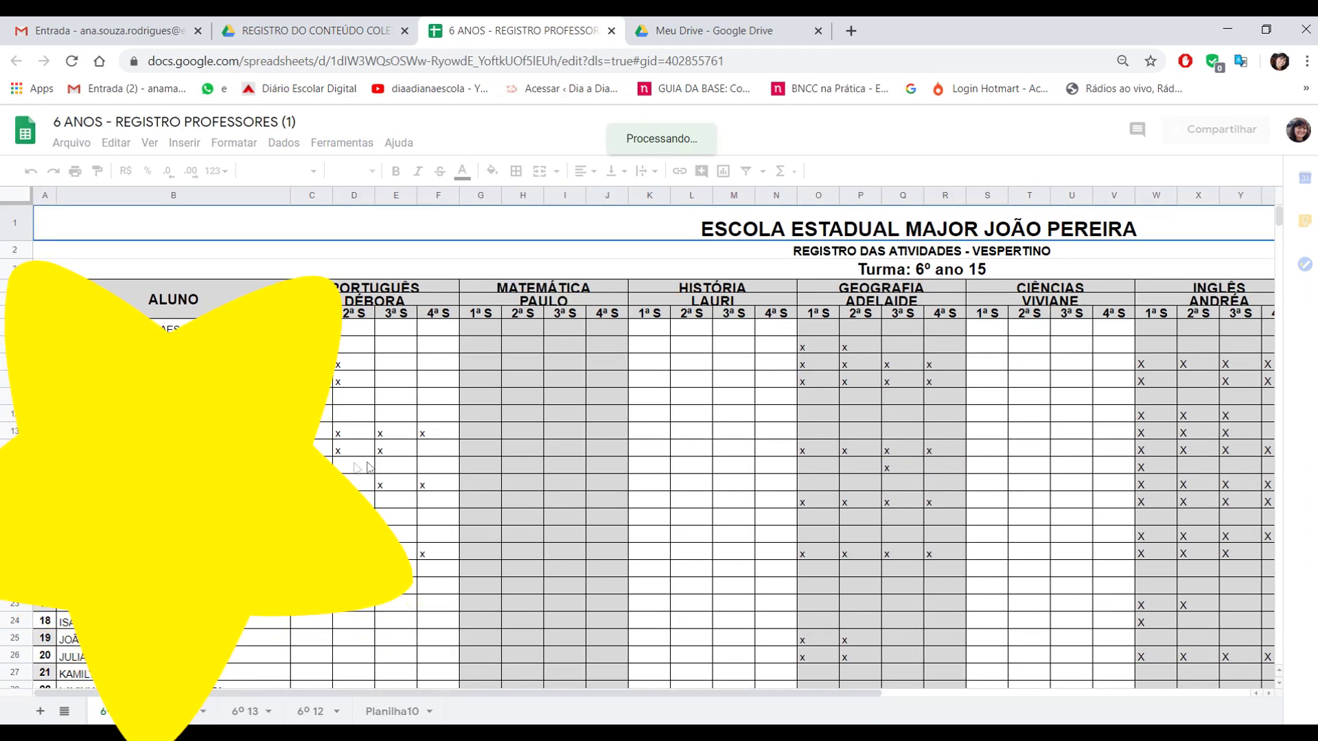
{"action": "scroll", "coordinate": [652, 446], "scroll_direction": "down", "scroll_amount": 10}
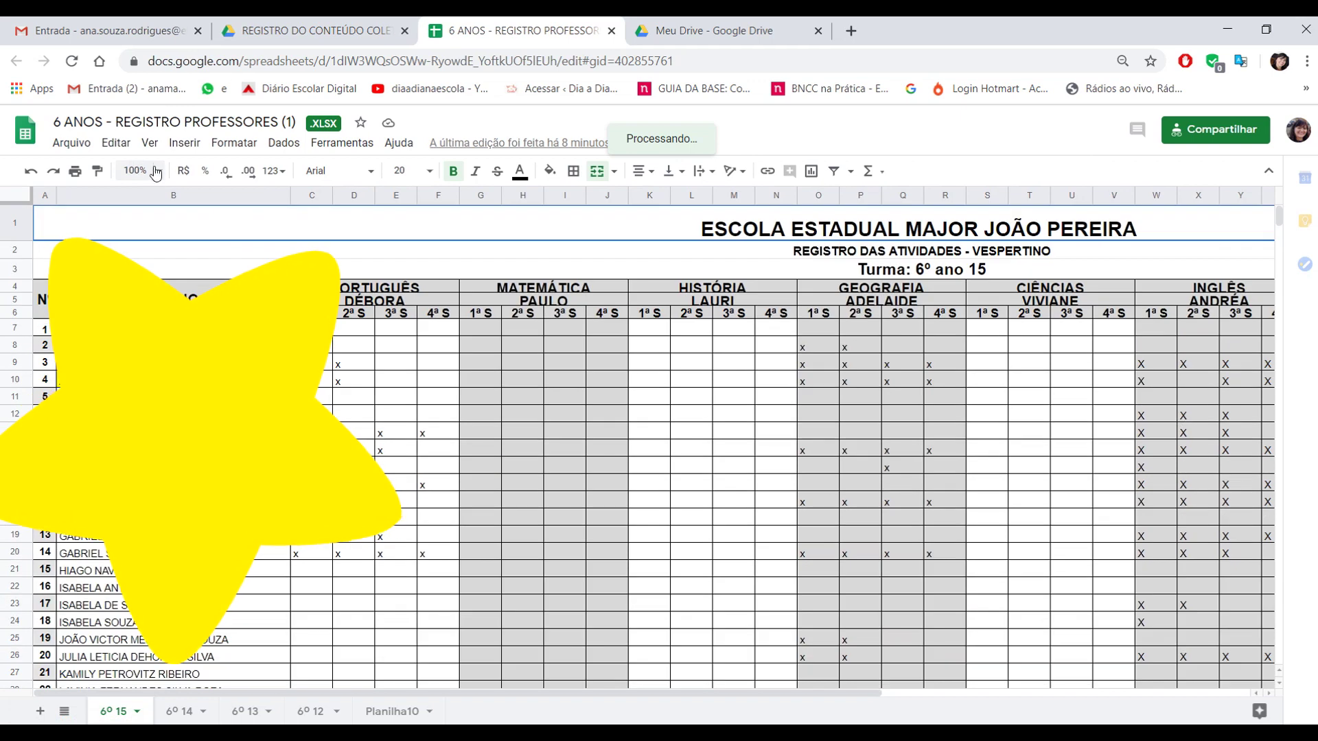
{"action": "left_click", "coordinate": [160, 172]}
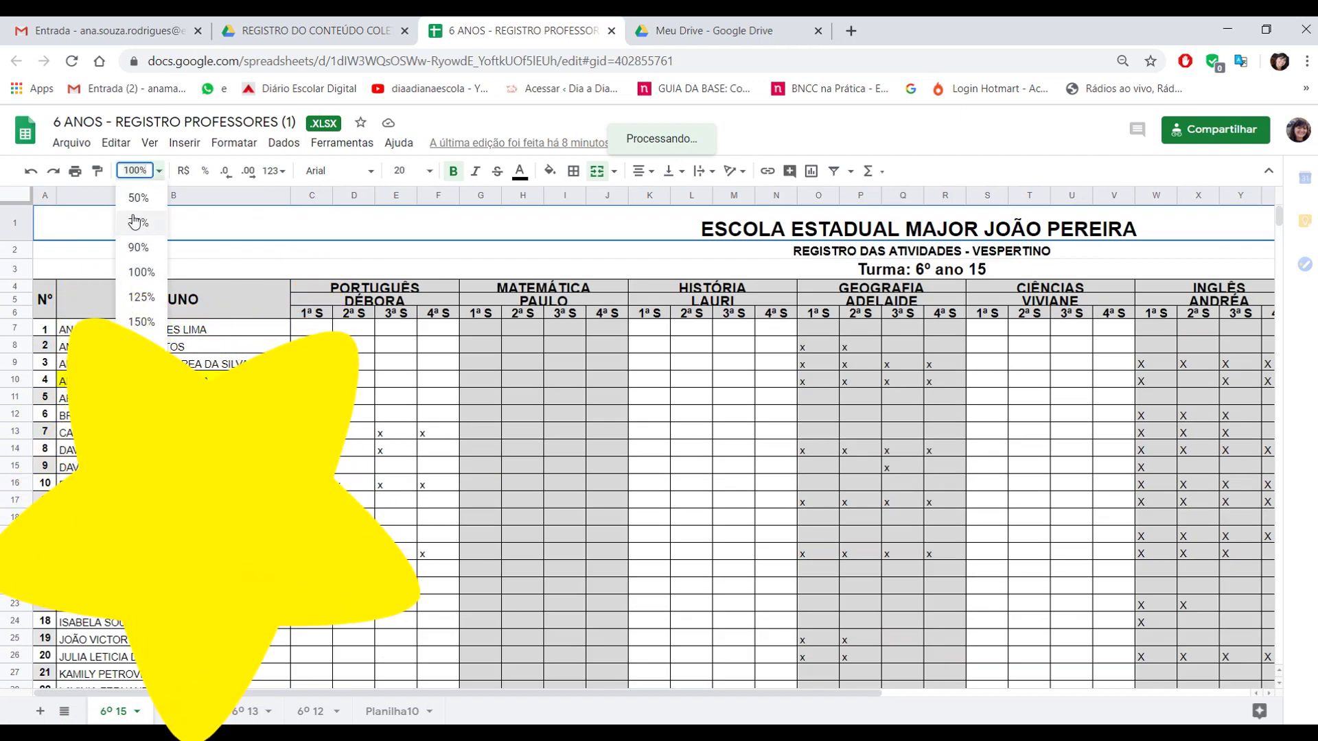
{"action": "left_click", "coordinate": [137, 198]}
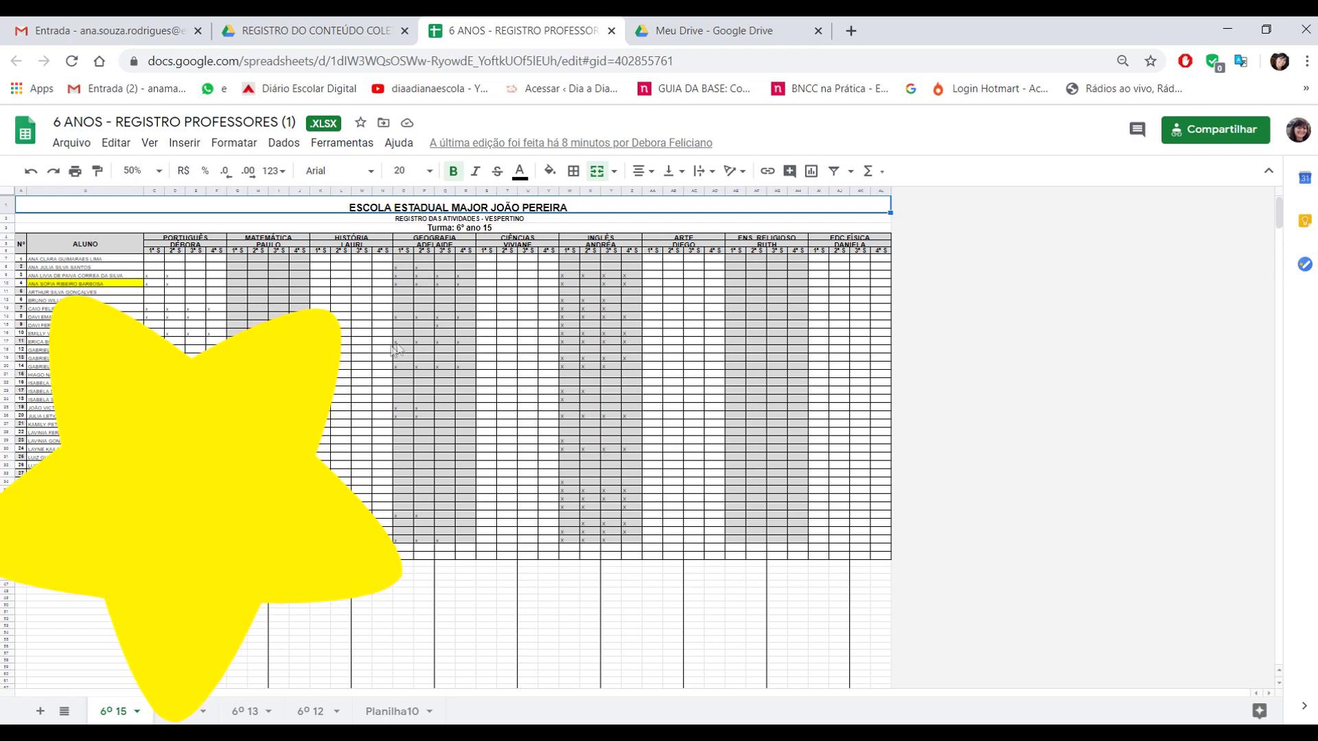
- Go to the 6º 14 class sheet and increase the height of the cramped heading rows above the student table
{"action": "left_click", "coordinate": [6, 267]}
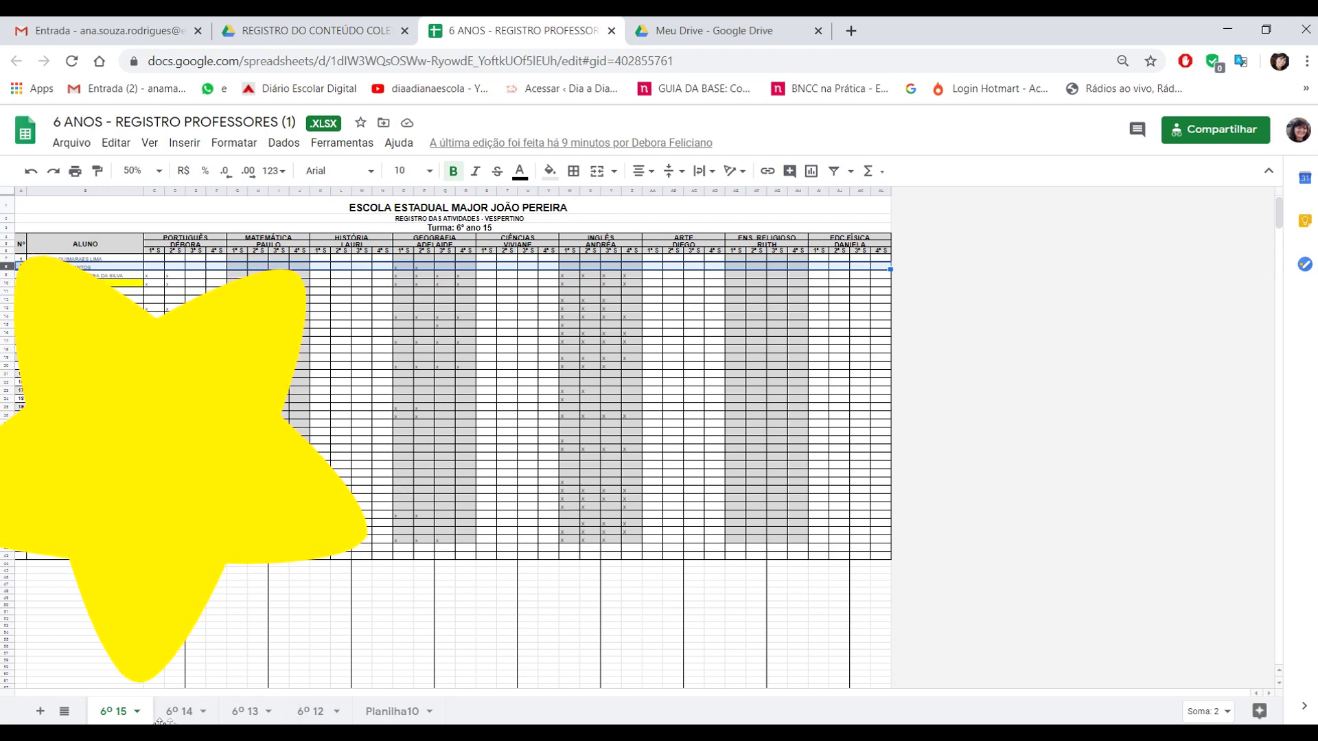
{"action": "left_click", "coordinate": [187, 716]}
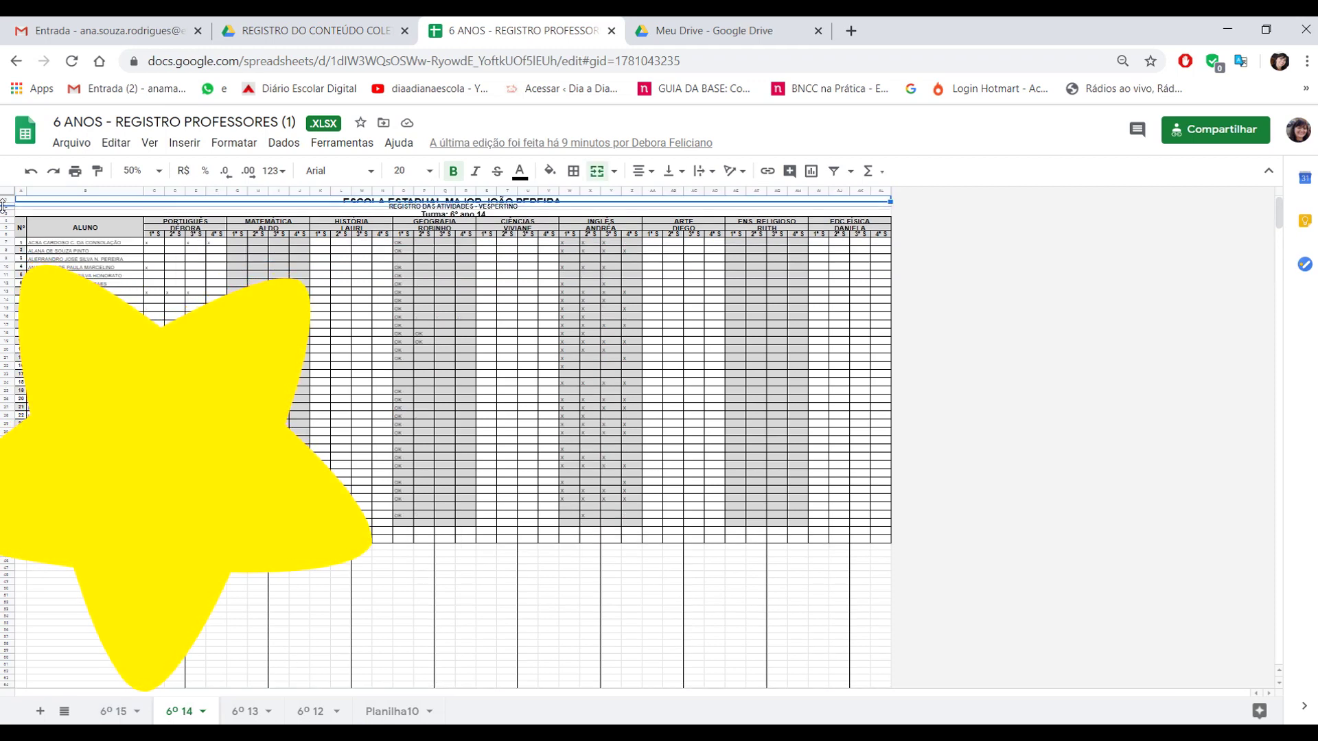
{"action": "left_click_drag", "start_coordinate": [3, 214], "coordinate": [11, 226]}
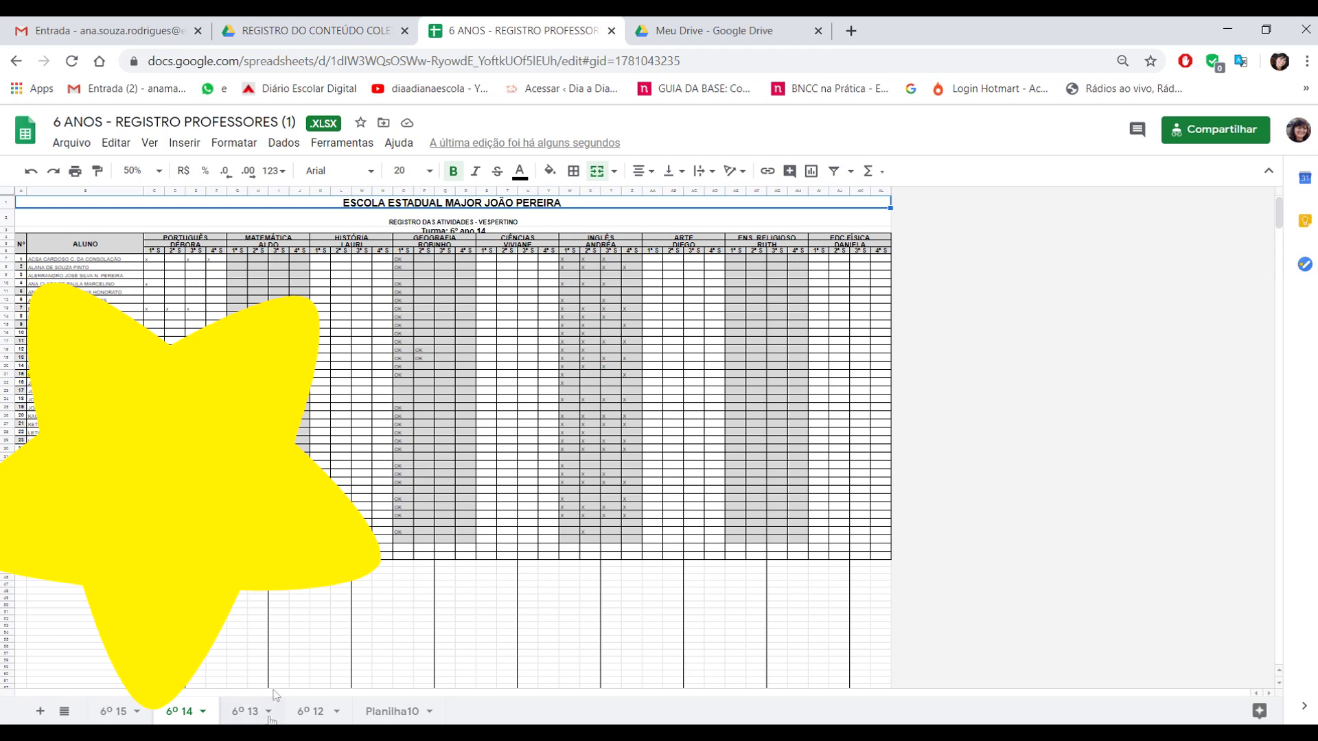
- Review the 6º 13 and 6º 12 class sheets, then close the 6 ANOS spreadsheet and its preview to return to the folder
{"action": "left_click", "coordinate": [246, 712]}
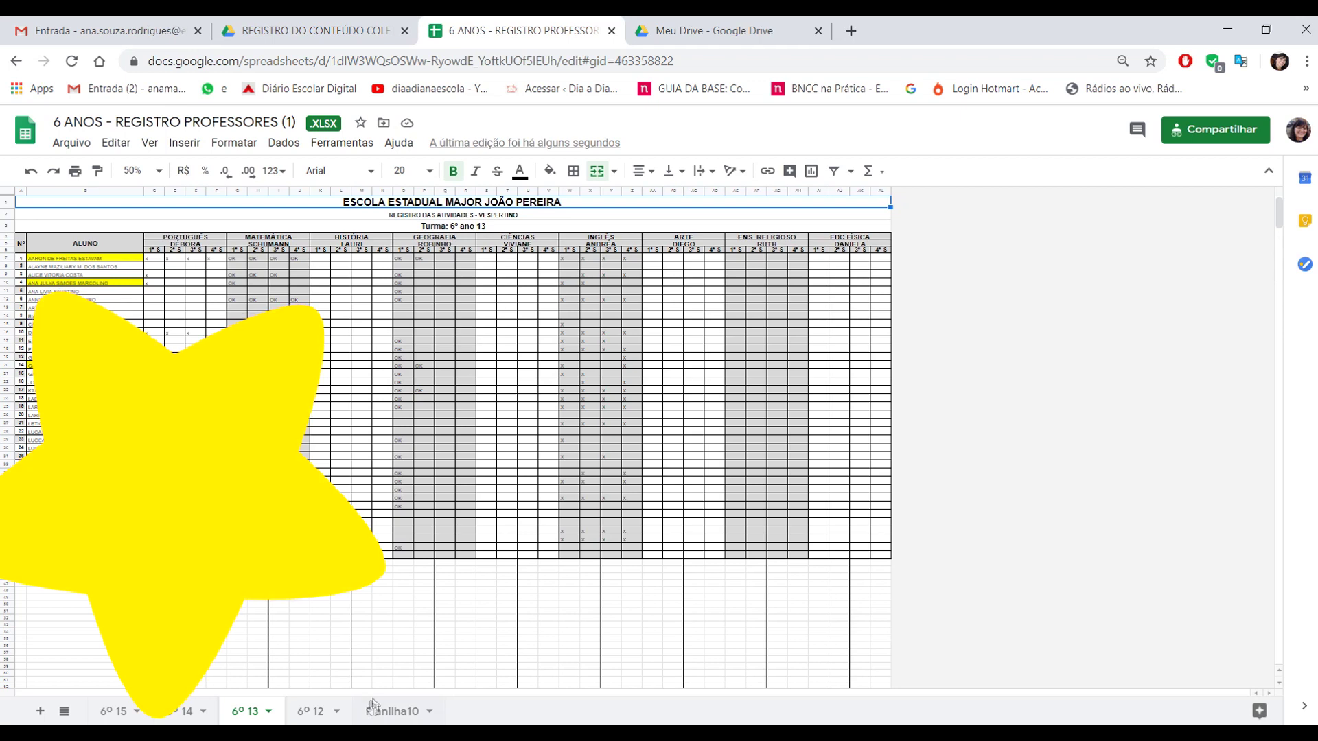
{"action": "left_click", "coordinate": [305, 714]}
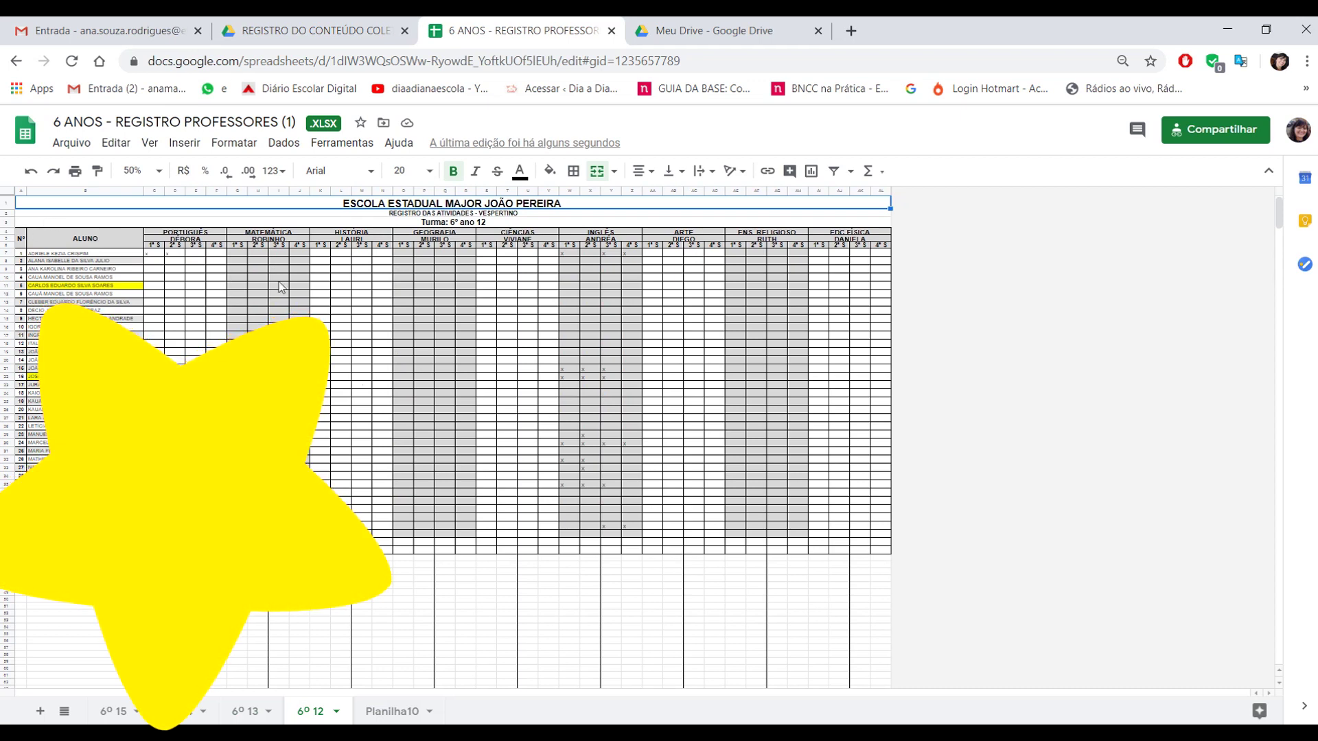
{"action": "left_click", "coordinate": [246, 711]}
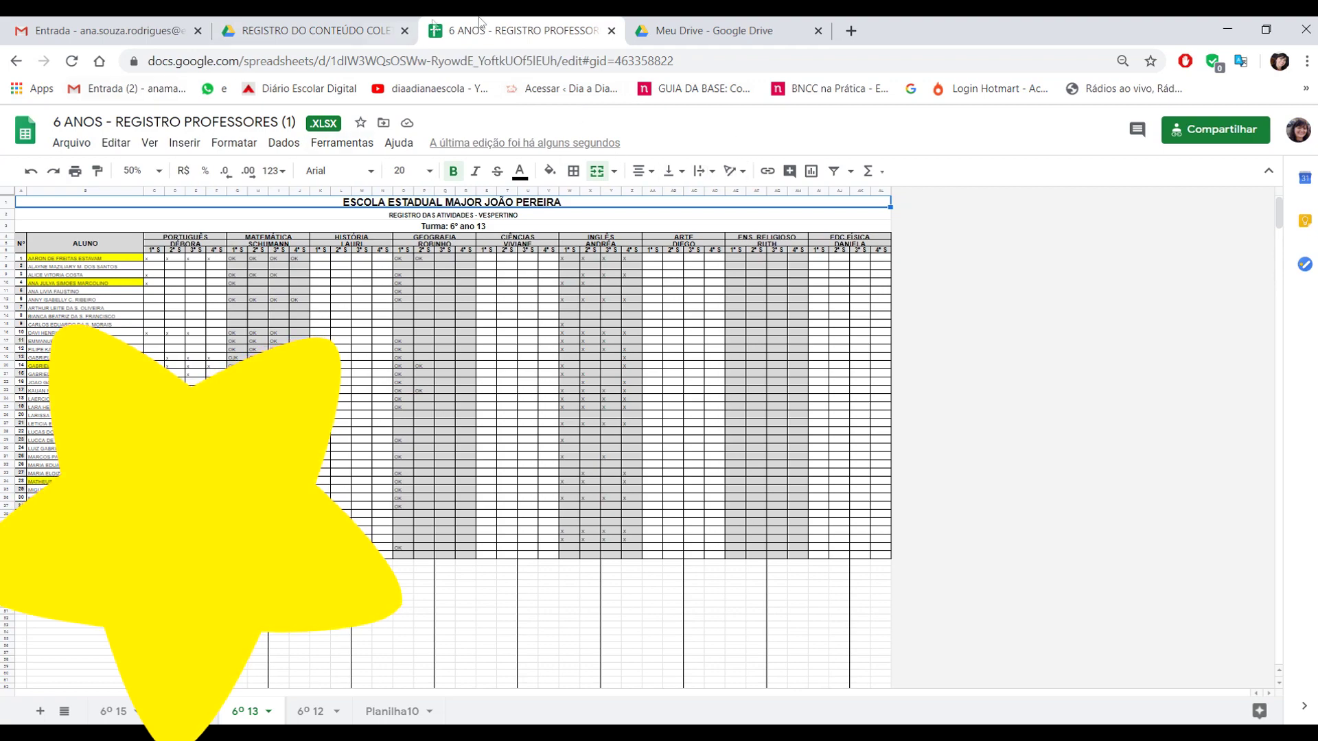
{"action": "left_click", "coordinate": [612, 31]}
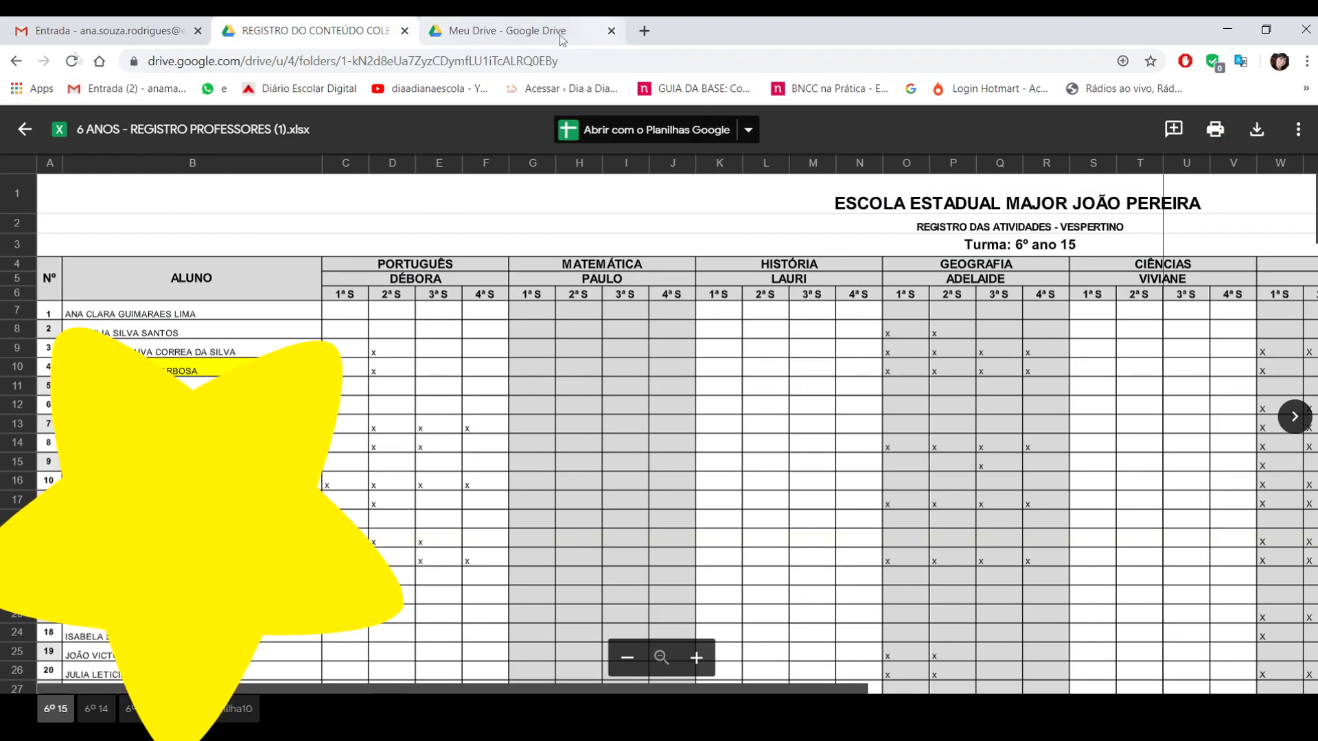
{"action": "left_click", "coordinate": [24, 131]}
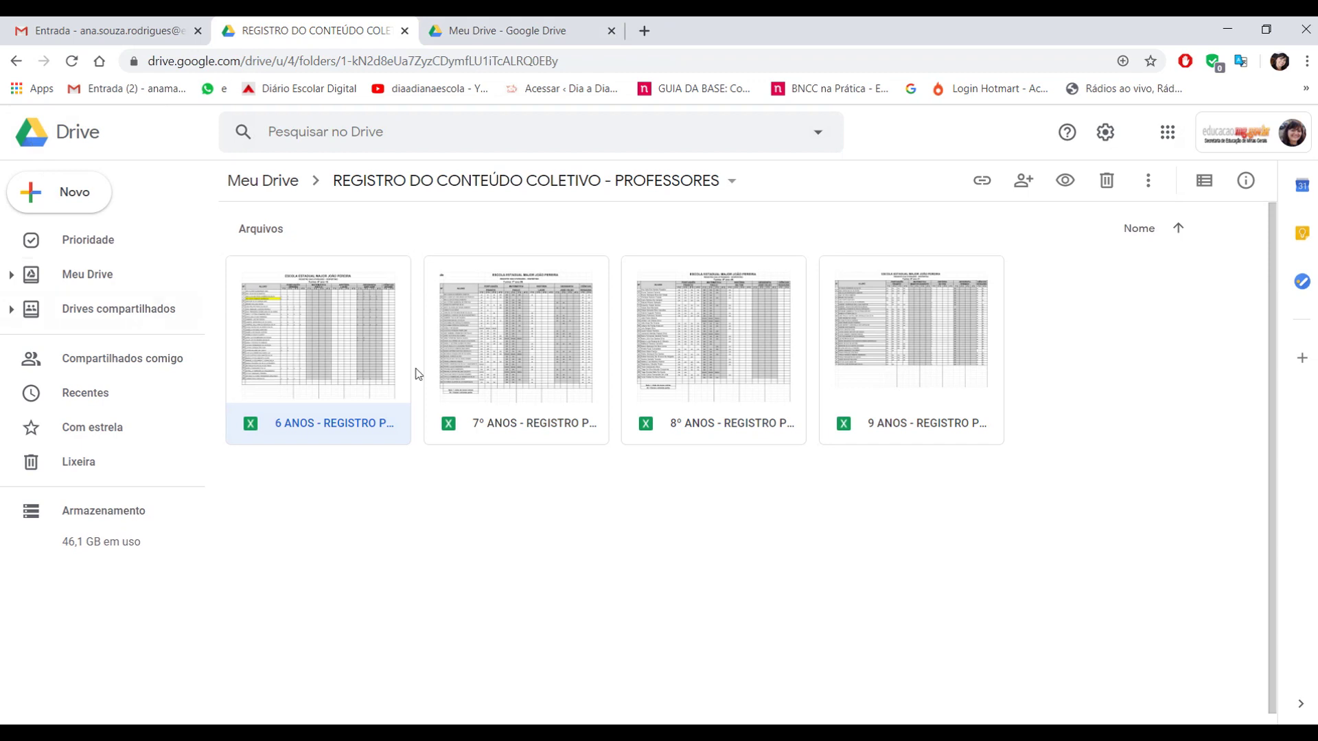
- Open the 7º ANOS spreadsheet from the folder in Google Sheets and set the zoom to 50%
{"action": "scroll", "coordinate": [545, 503], "scroll_direction": "down", "scroll_amount": 1}
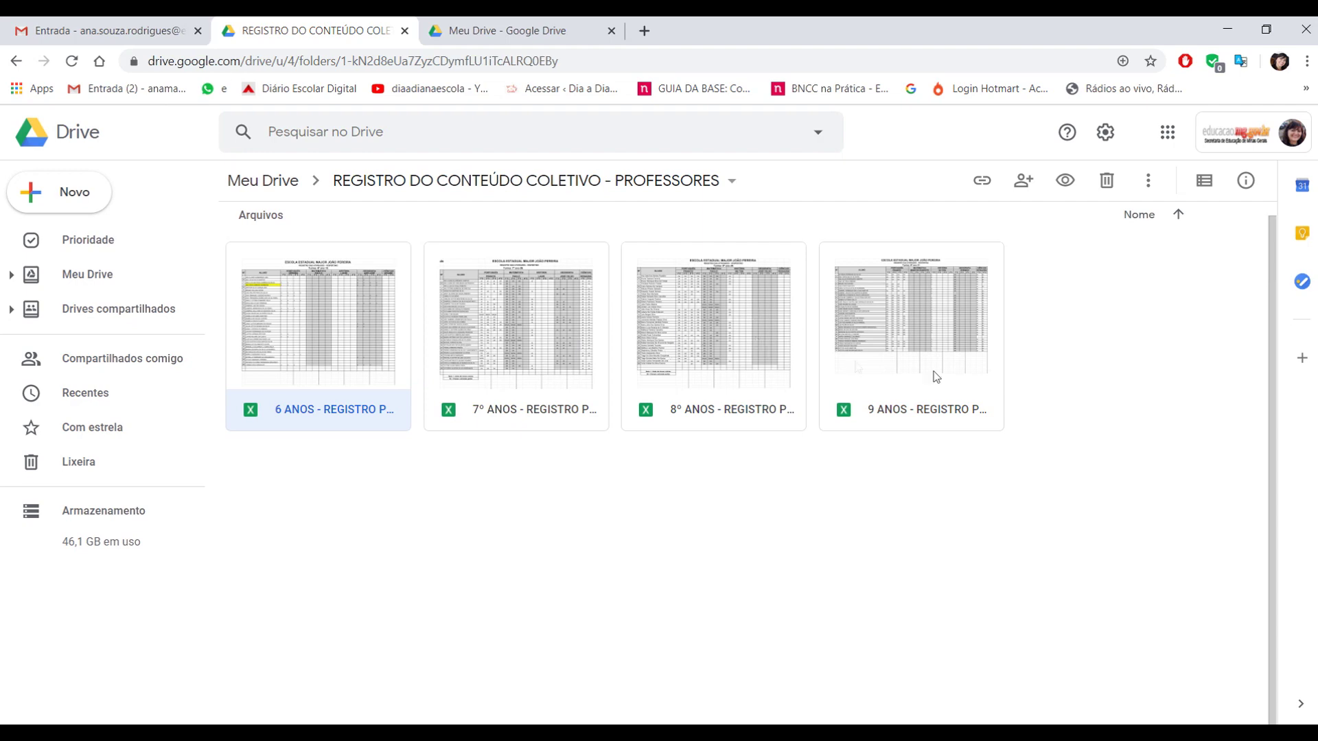
{"action": "double_click", "coordinate": [520, 341]}
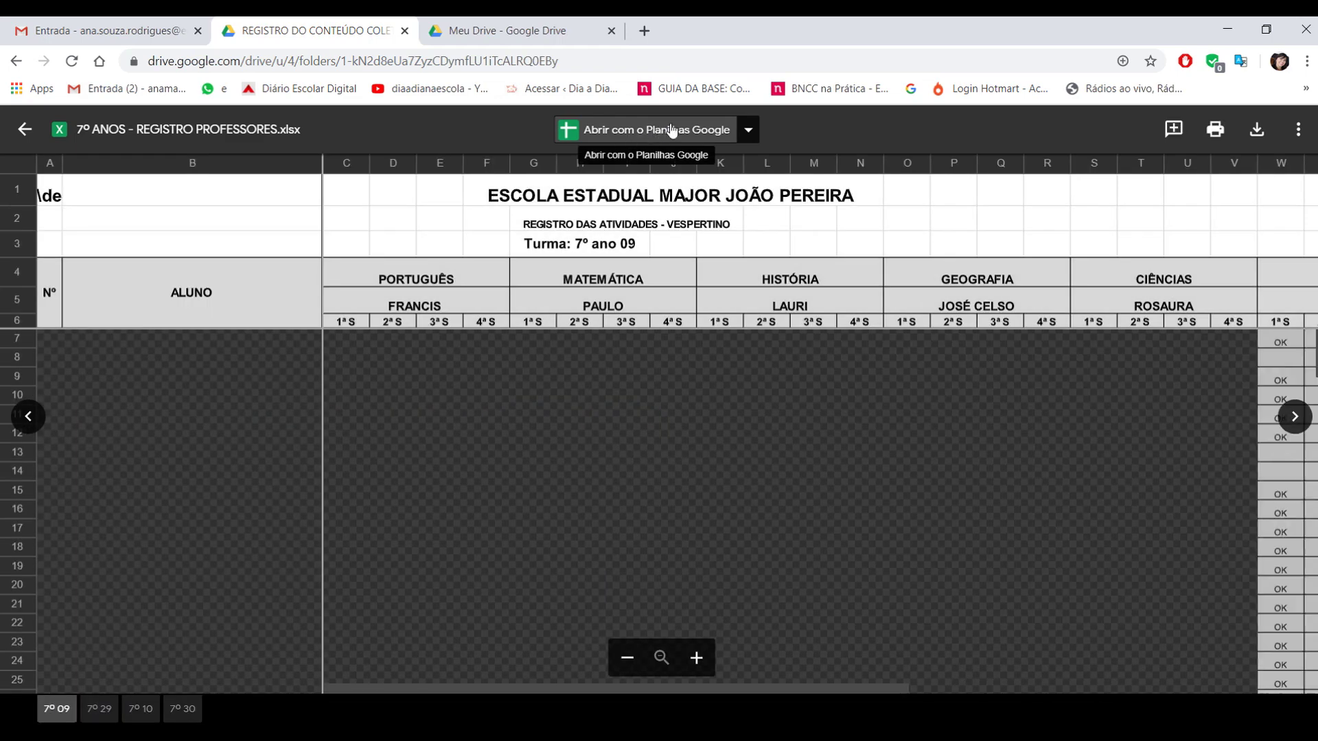
{"action": "left_click", "coordinate": [620, 130]}
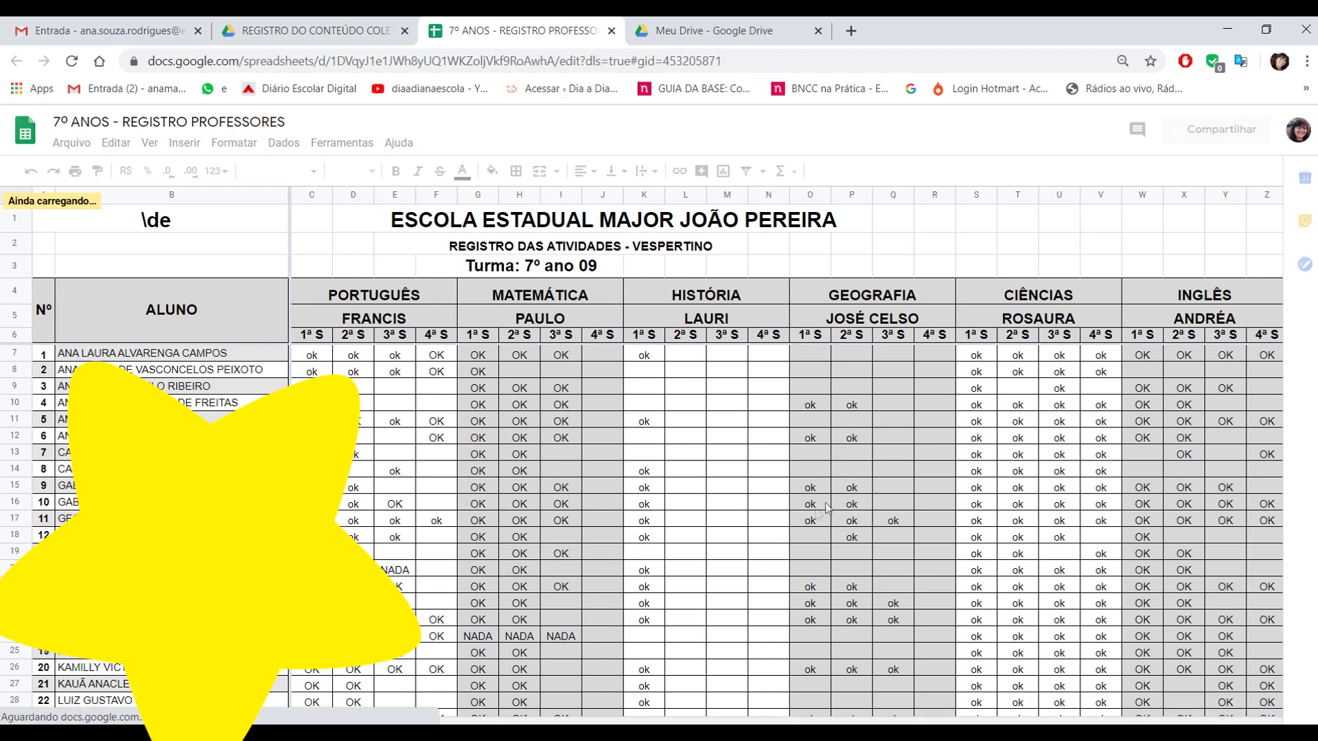
{"action": "scroll", "coordinate": [905, 461], "scroll_direction": "down", "scroll_amount": 1}
{"action": "scroll", "coordinate": [905, 461], "scroll_direction": "down", "scroll_amount": 1}
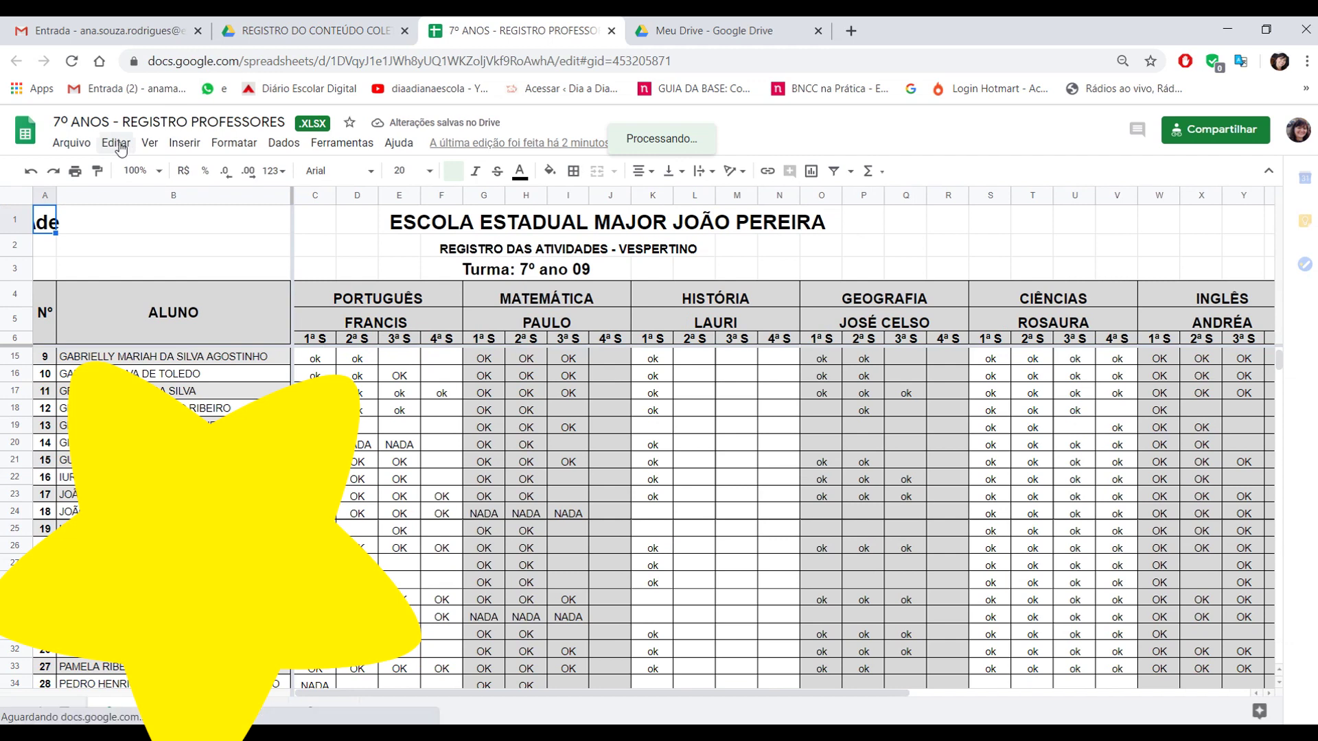
{"action": "left_click", "coordinate": [145, 171]}
{"action": "left_click", "coordinate": [138, 199]}
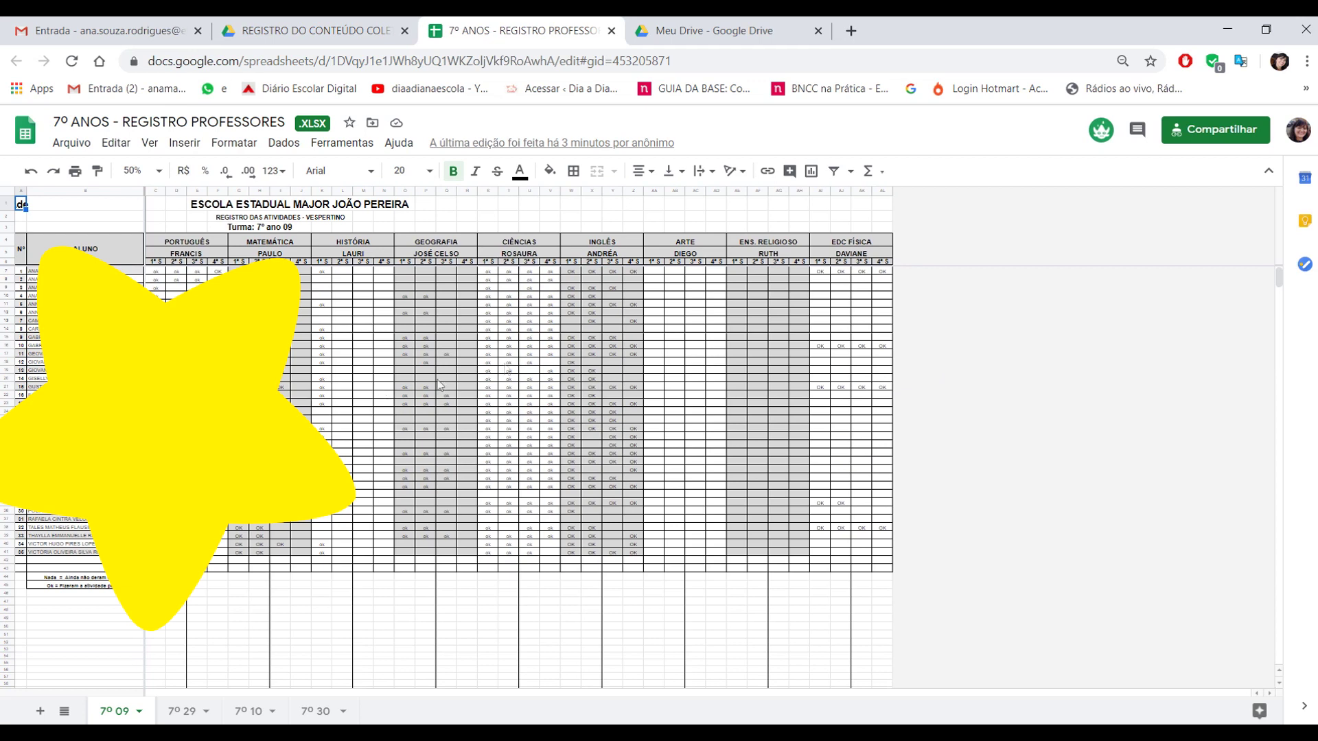
- Review the 7º 29, 7º 10 and 7º 30 class sheets, then close the 7º ANOS spreadsheet and its preview
{"action": "left_click", "coordinate": [184, 715]}
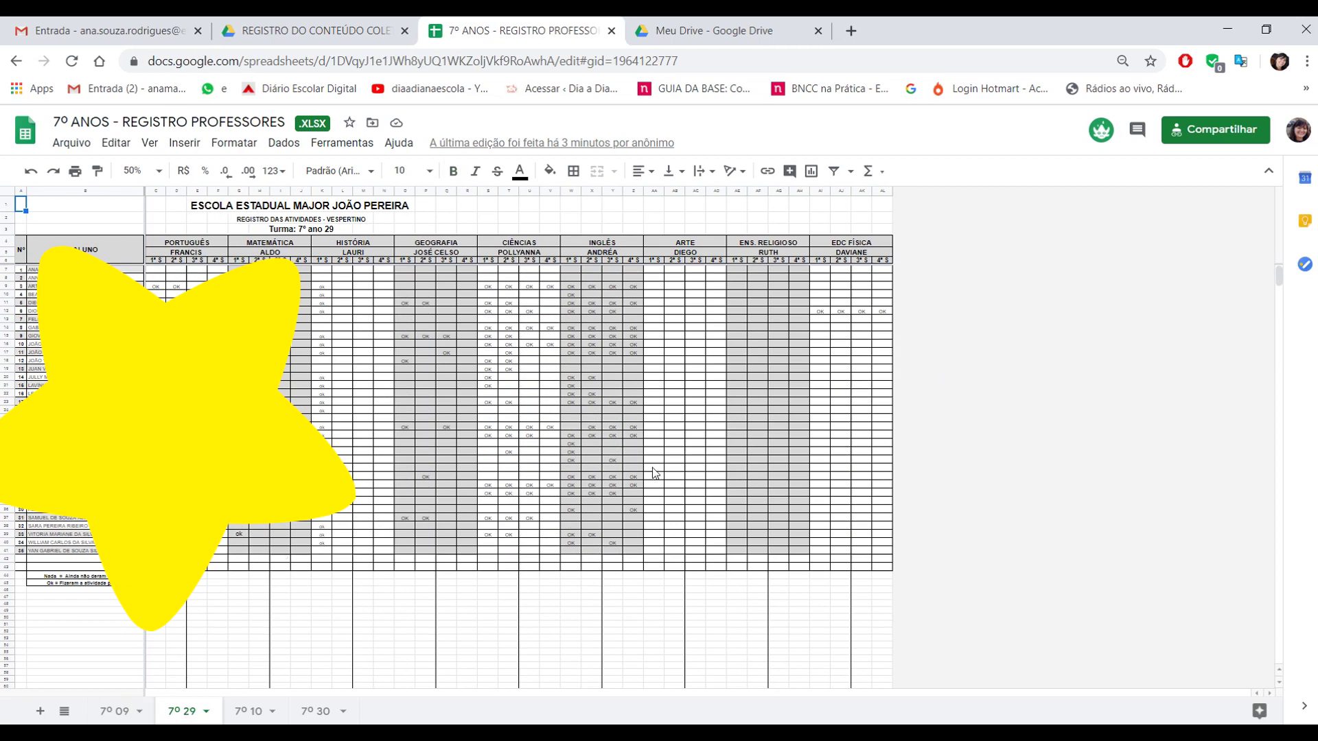
{"action": "left_click", "coordinate": [246, 714]}
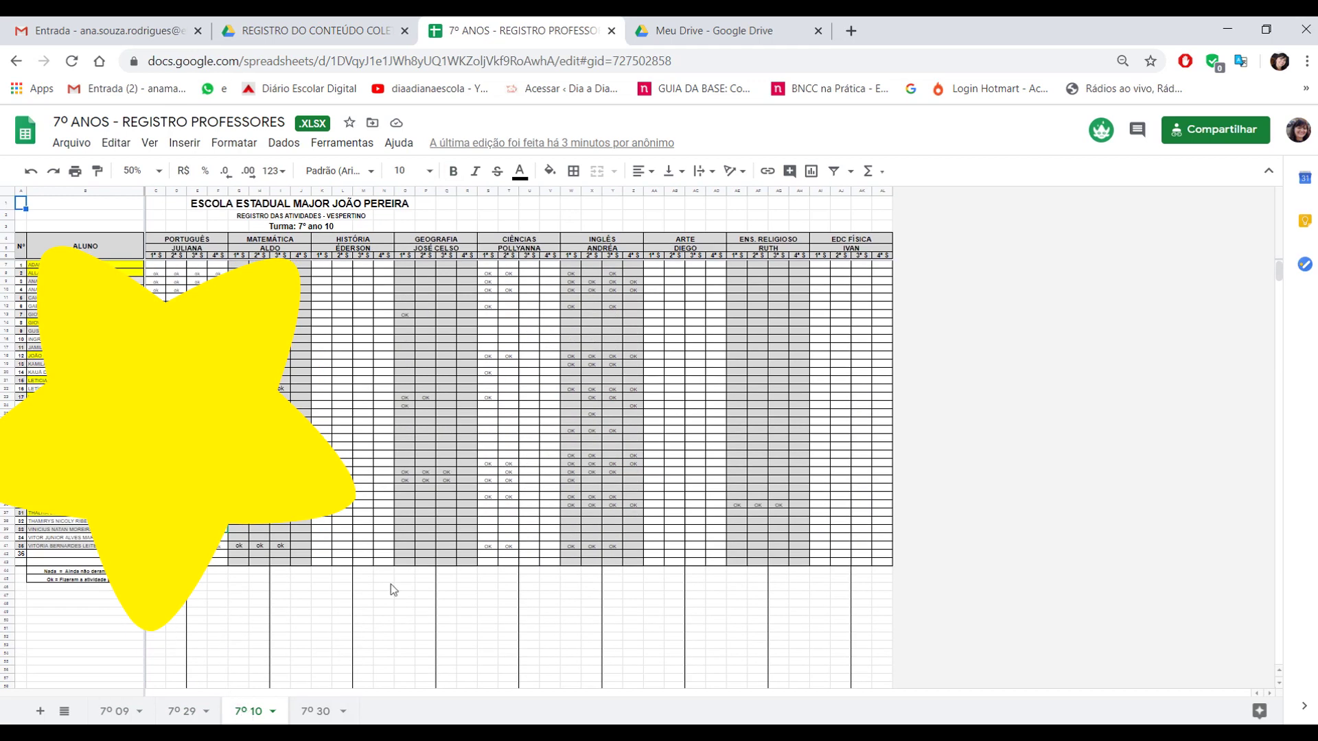
{"action": "left_click", "coordinate": [315, 716]}
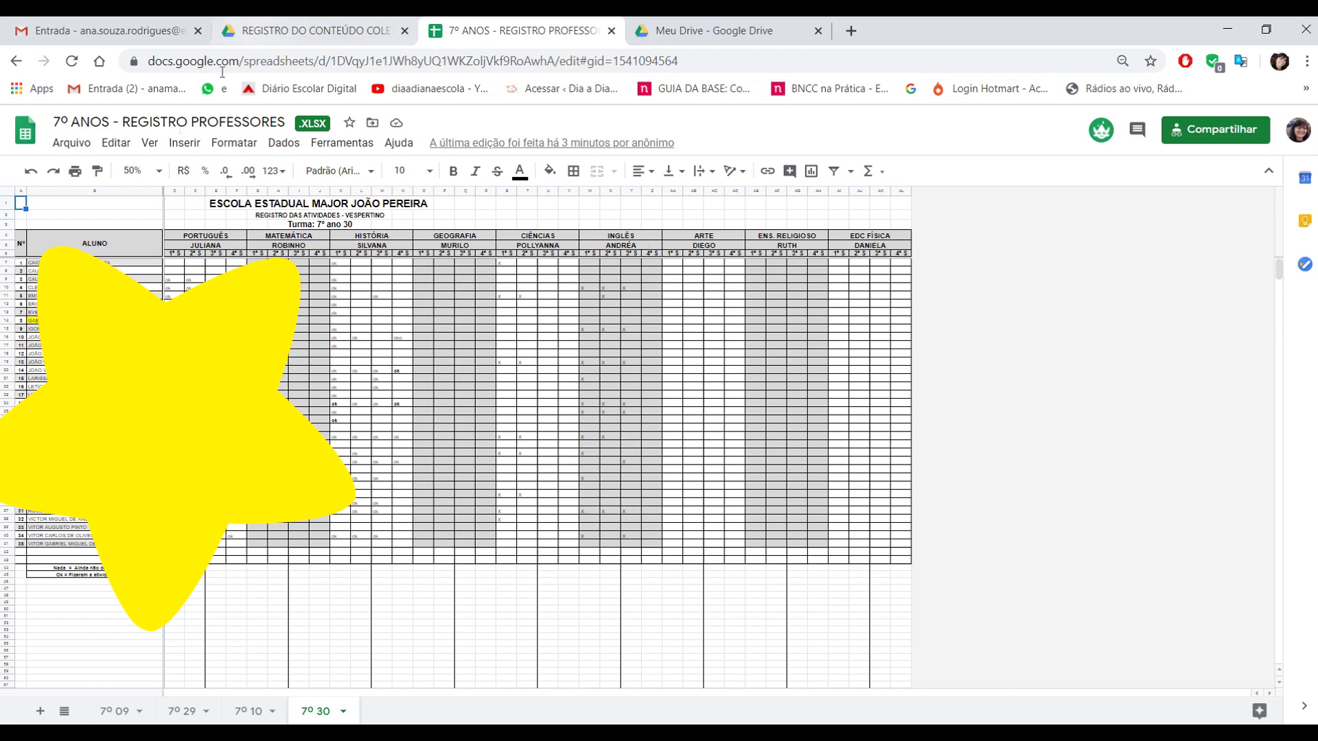
{"action": "left_click", "coordinate": [611, 33]}
{"action": "left_click", "coordinate": [24, 131]}
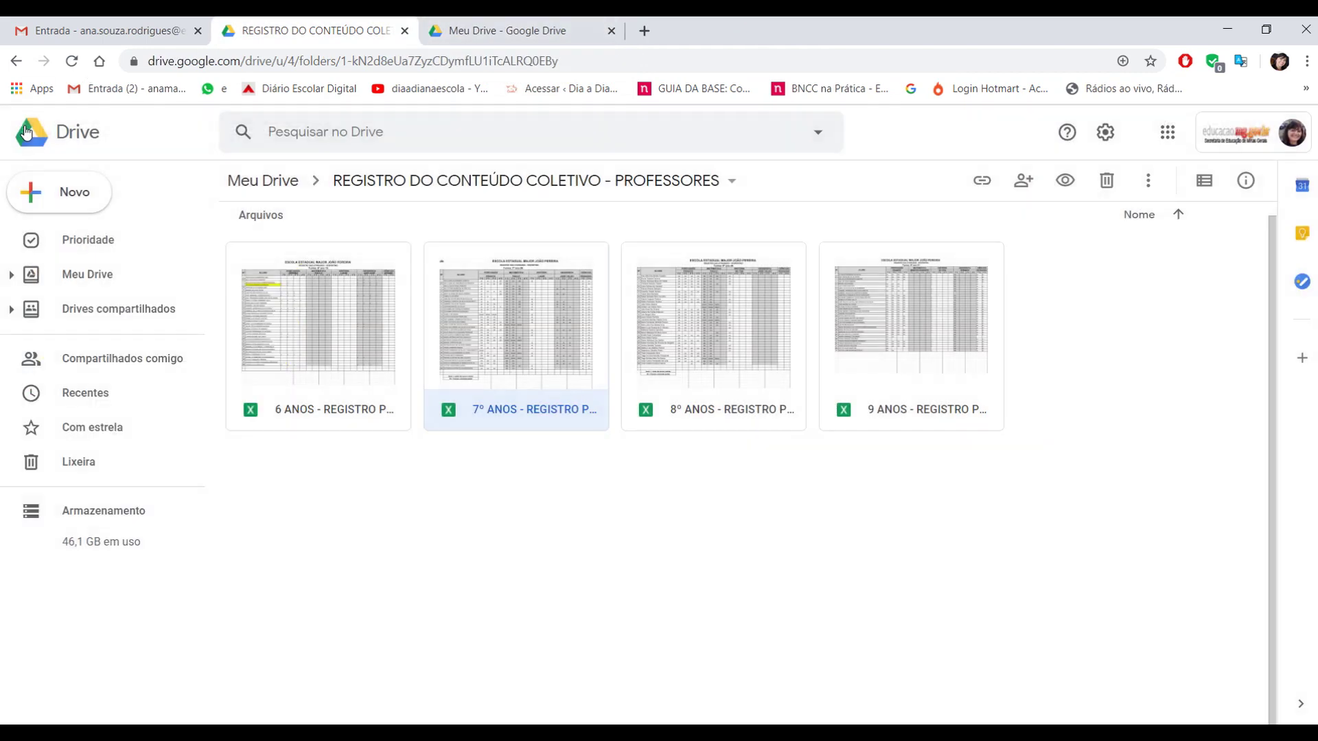